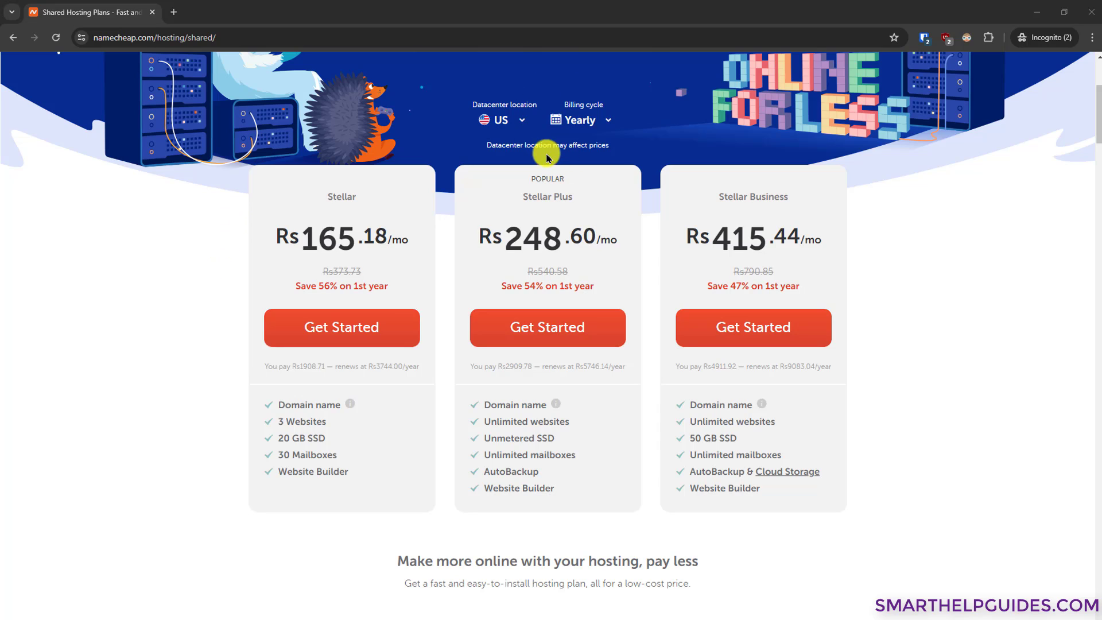
# Move the plans to the EU datacenter, compare monthly against yearly prices, and keep yearly billing.
pyautogui.click(502, 119)
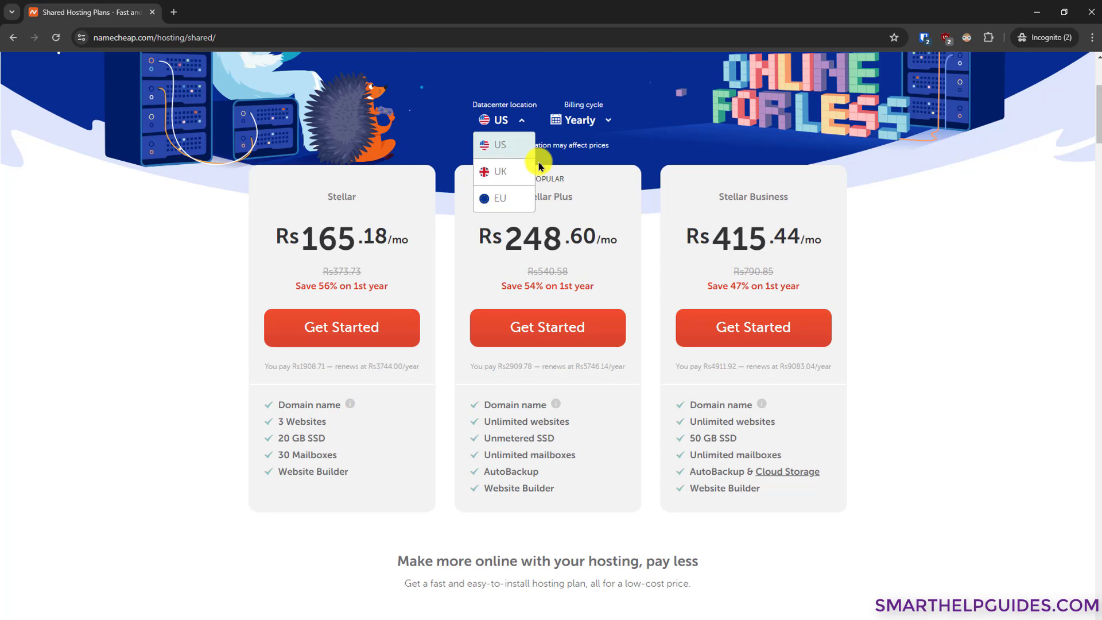
pyautogui.click(505, 200)
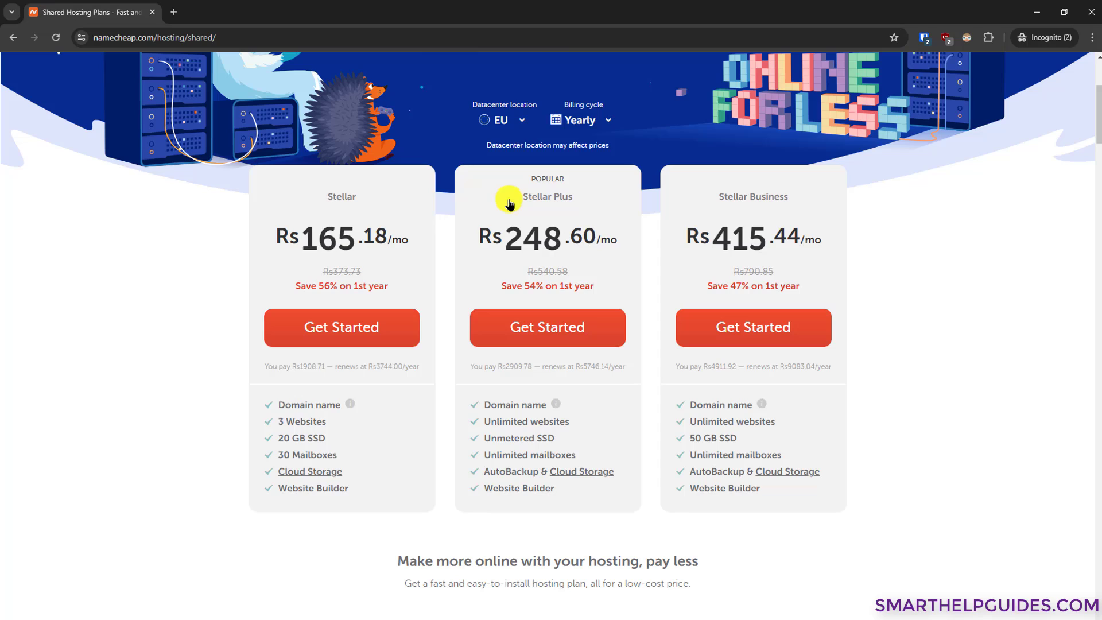
pyautogui.click(597, 124)
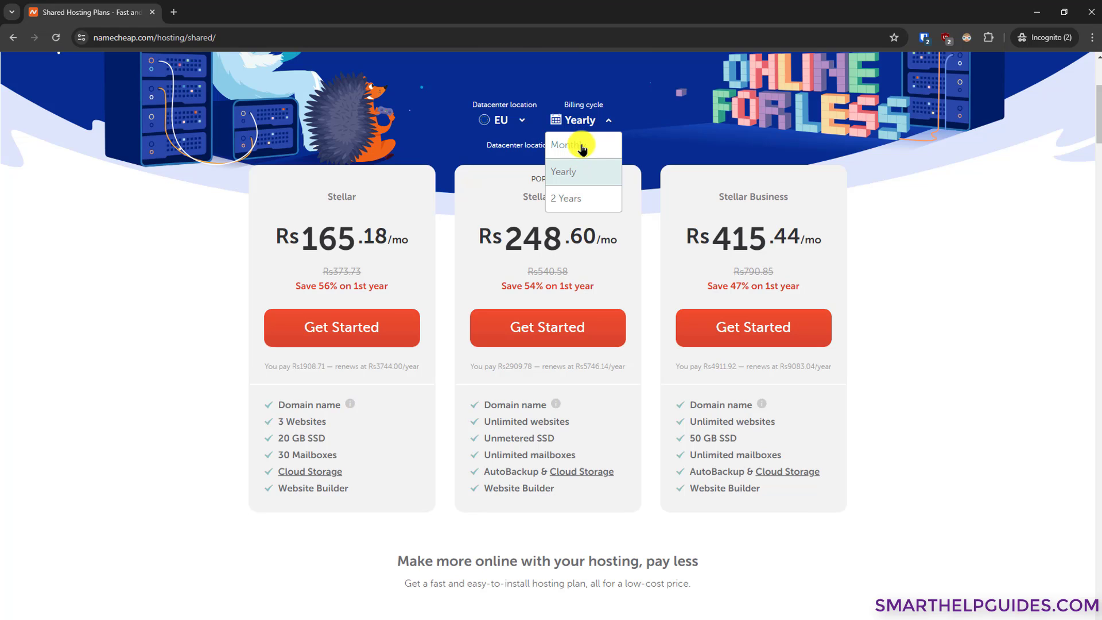
pyautogui.click(583, 148)
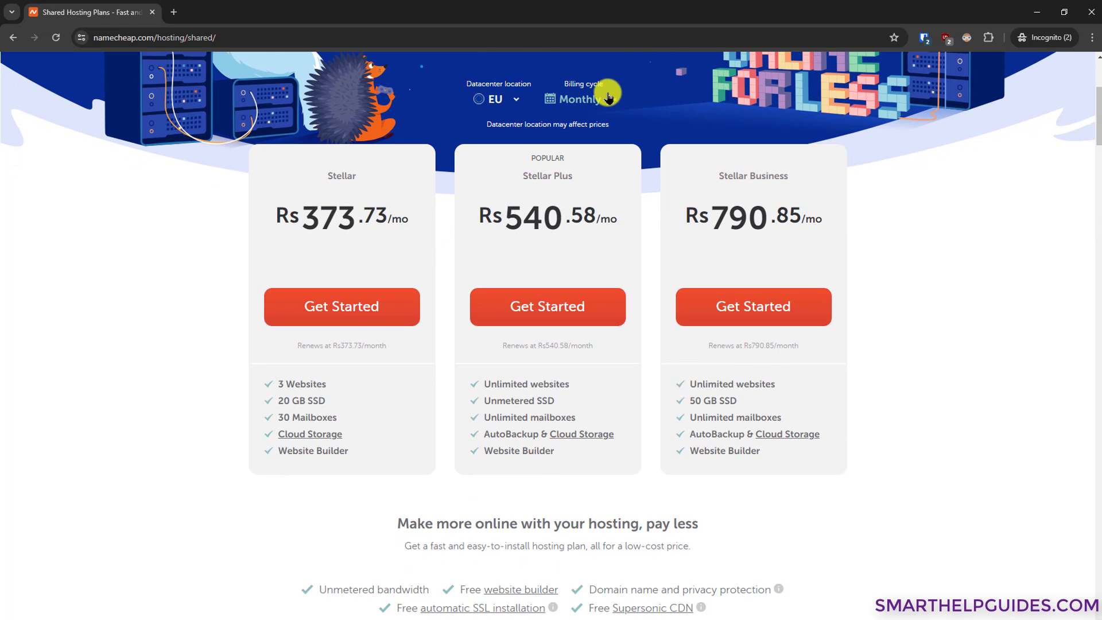
pyautogui.click(607, 94)
pyautogui.click(584, 150)
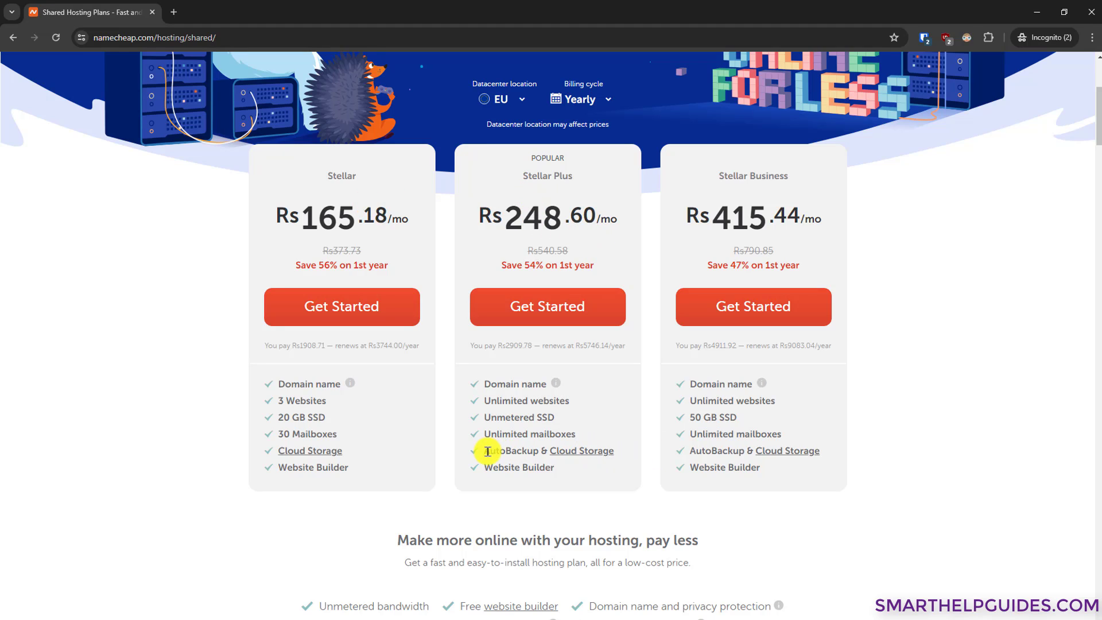
pyautogui.moveTo(486, 451); pyautogui.dragTo(539, 452)
pyautogui.click(896, 447)
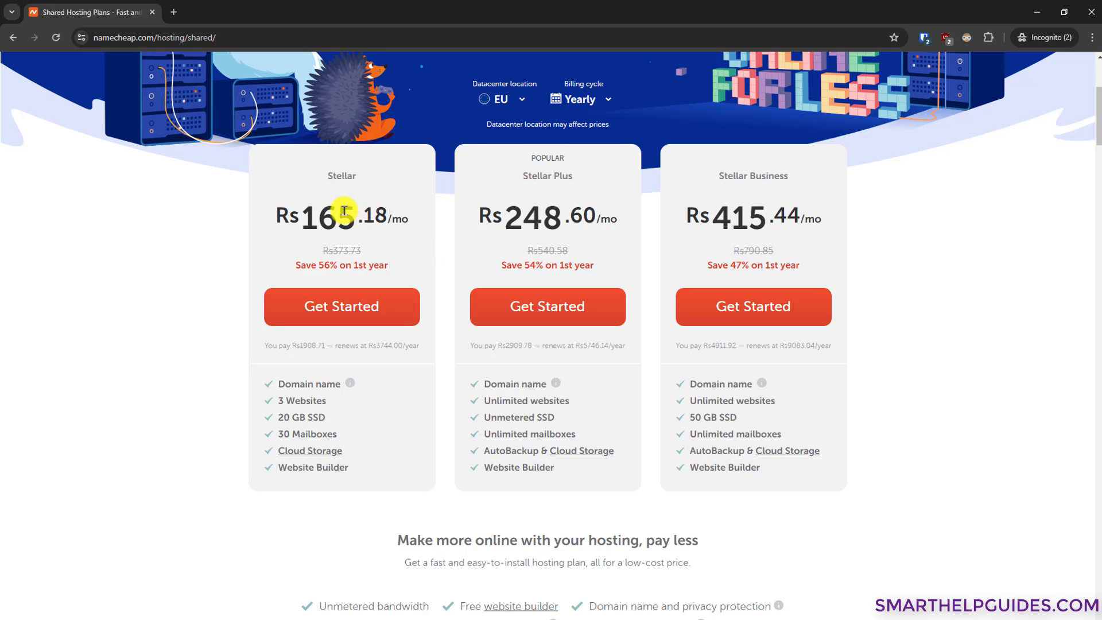
# Begin the Stellar plan order and select the domain search box to find a new domain.
pyautogui.click(323, 314)
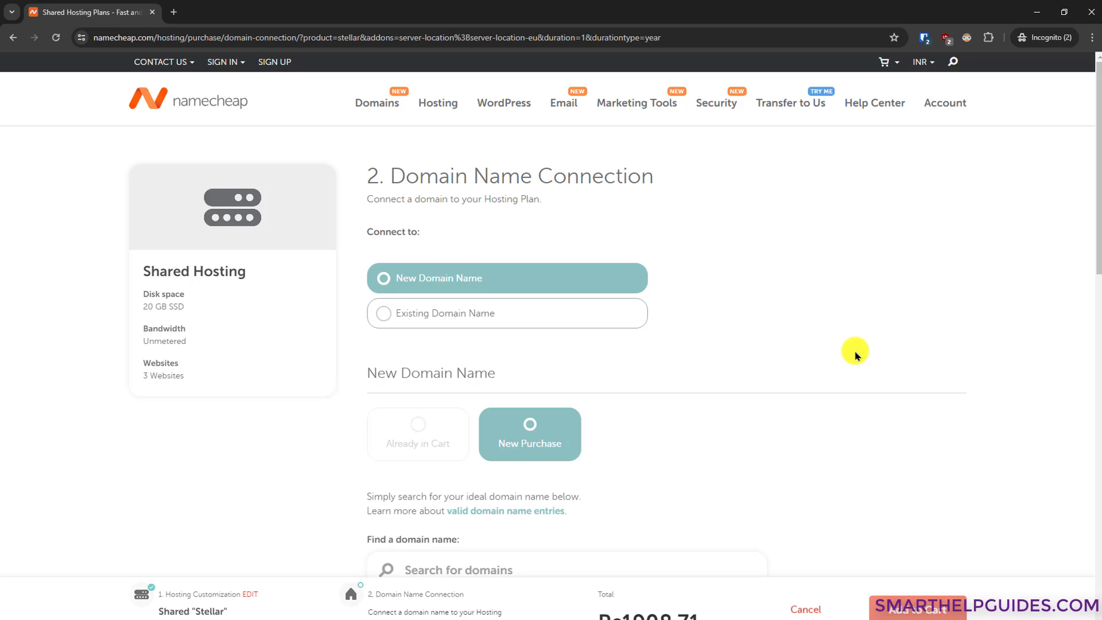
pyautogui.scroll(-3, 856, 355)
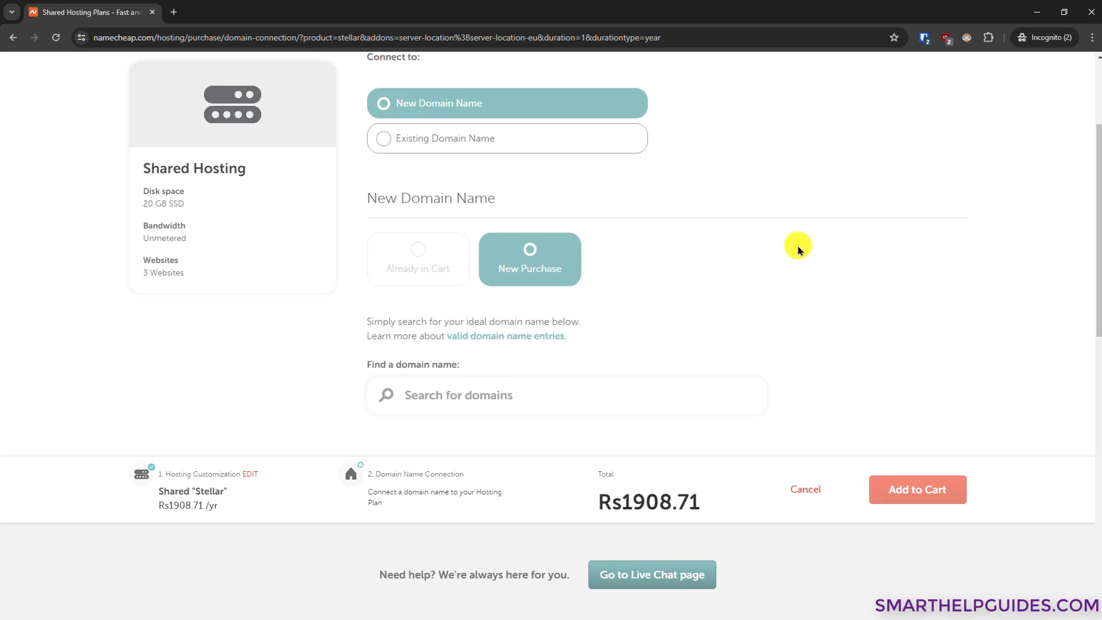
pyautogui.scroll(2, 664, 159)
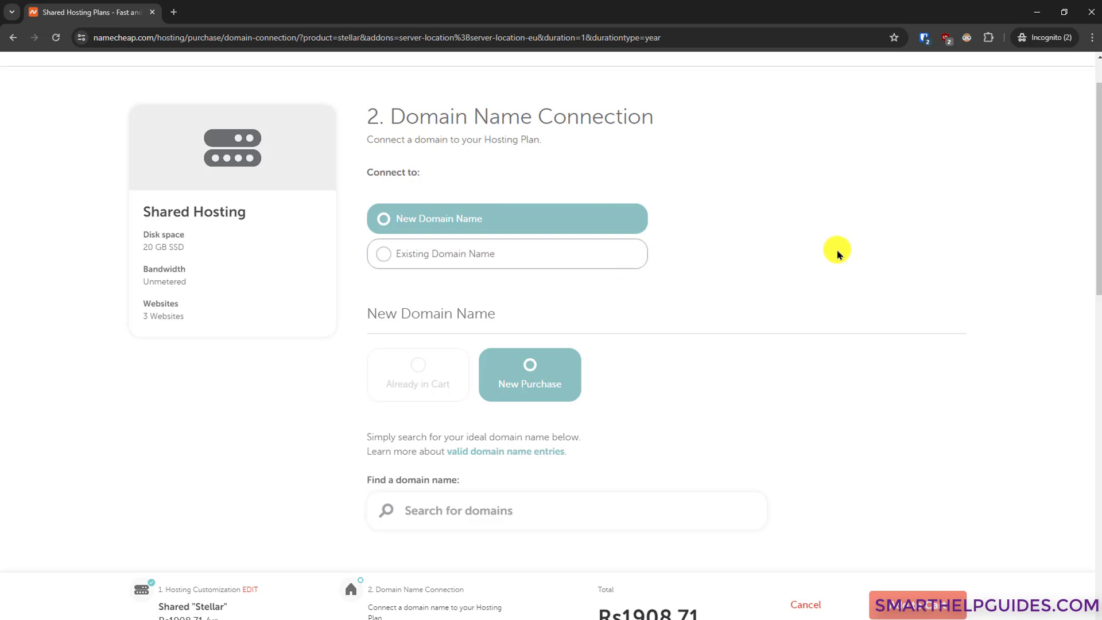
pyautogui.scroll(-3, 836, 254)
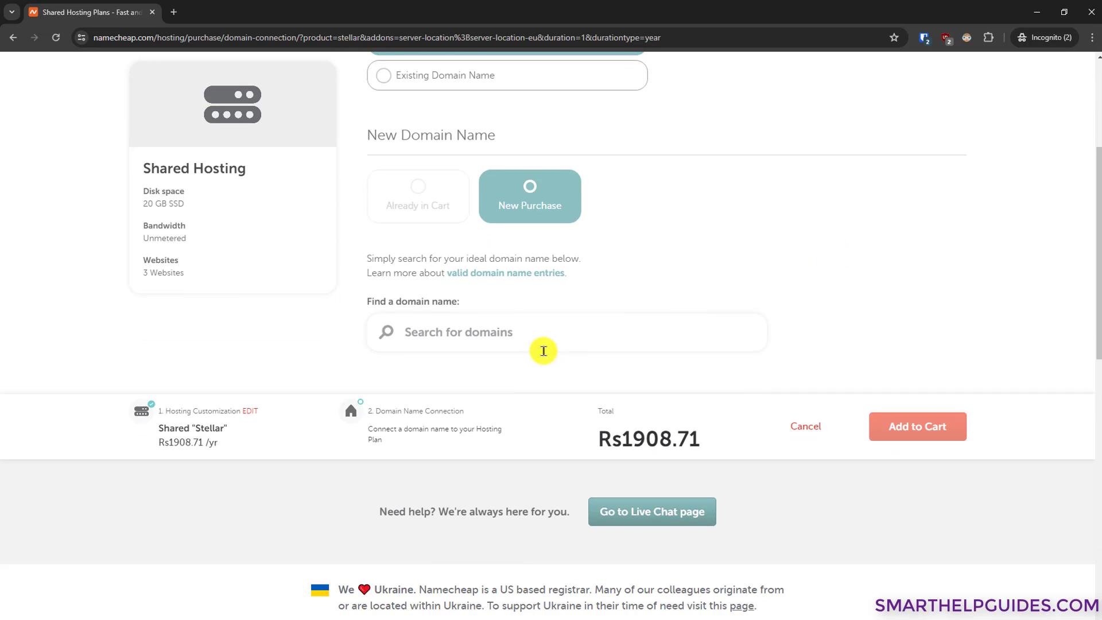
pyautogui.scroll(-1, 544, 350)
pyautogui.click(618, 298)
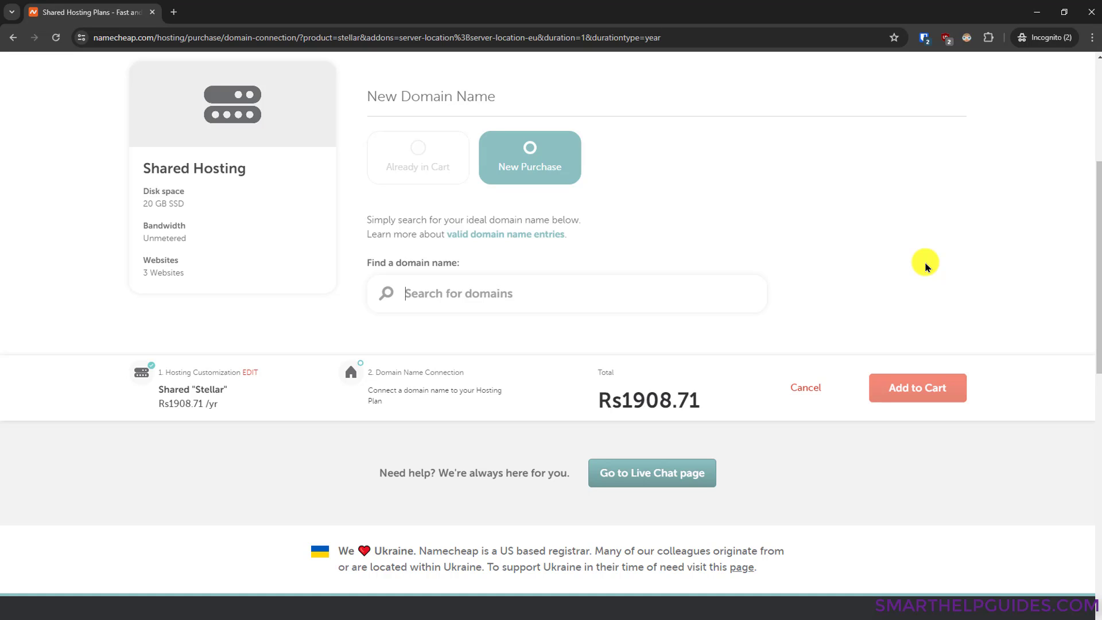
# Search for randomdomainhhh.com and review its available .com result at Rs857.58 per year.
pyautogui.write('randomdomainhhh.com')
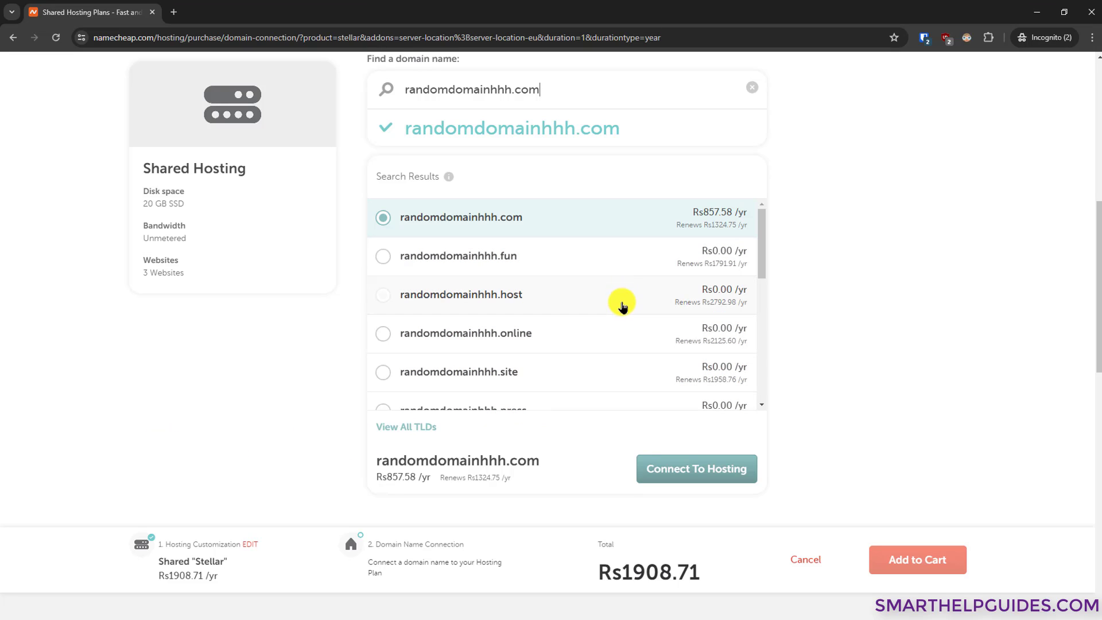
pyautogui.scroll(-1, 623, 307)
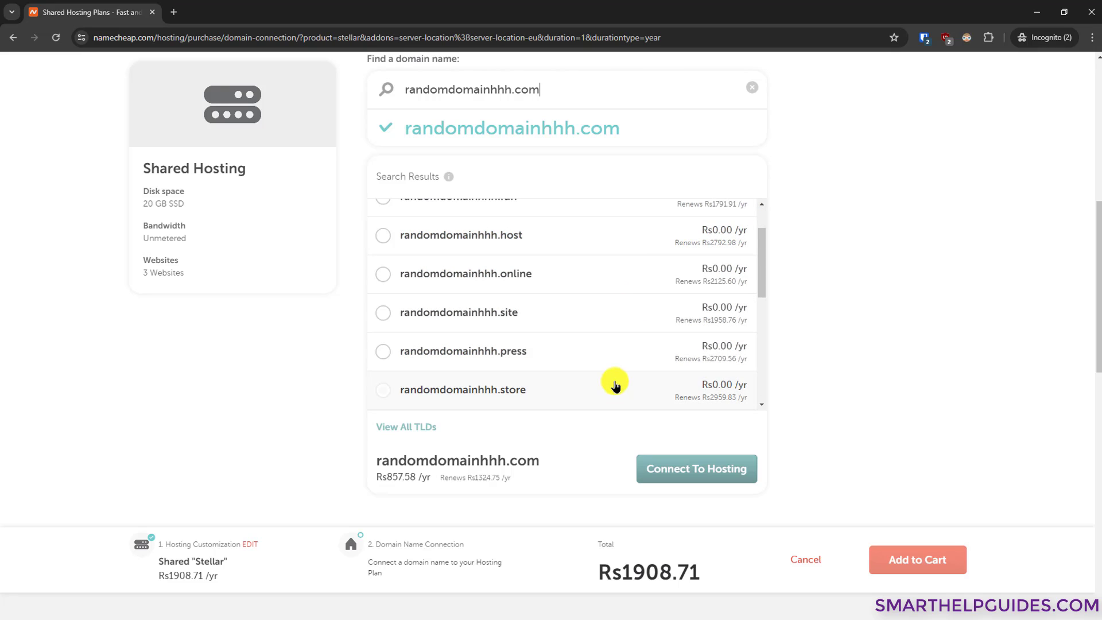
pyautogui.scroll(1, 616, 385)
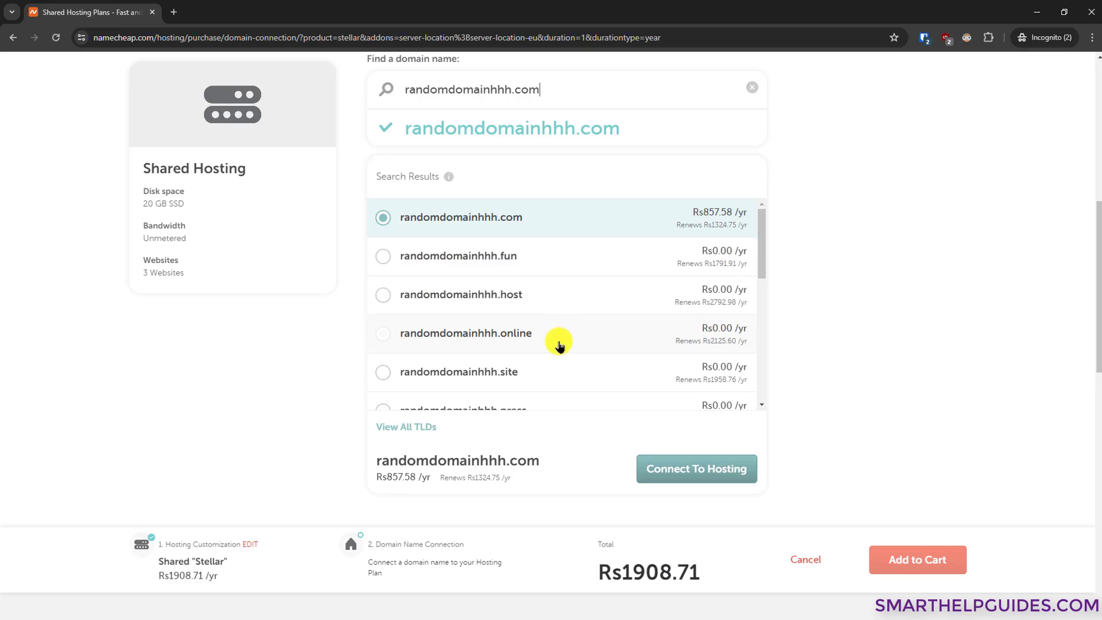
pyautogui.scroll(-1, 655, 342)
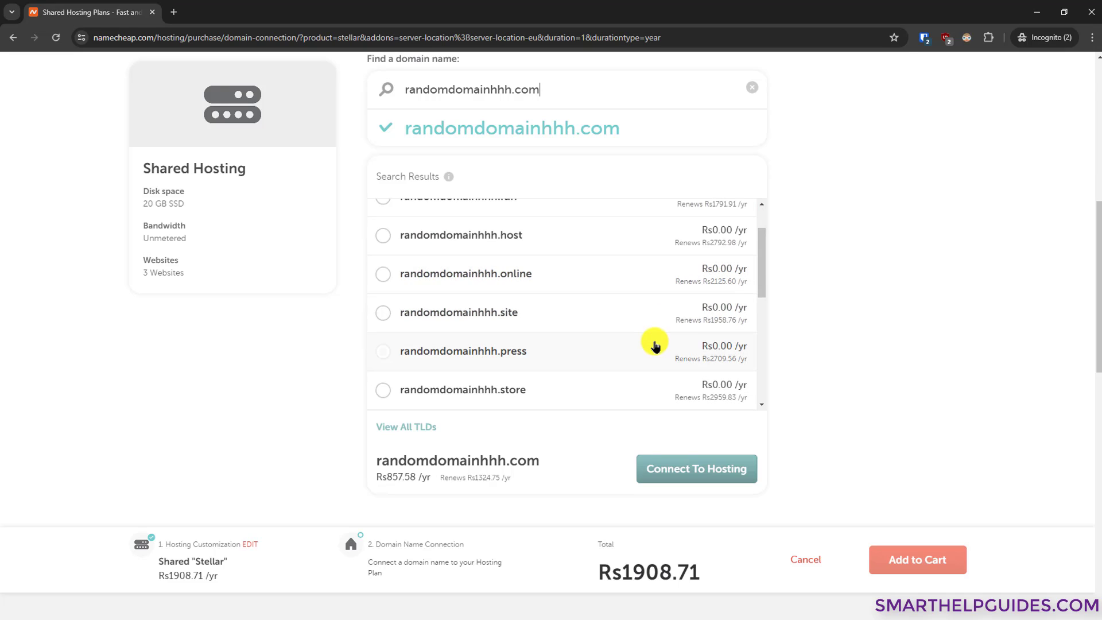
pyautogui.scroll(1, 655, 345)
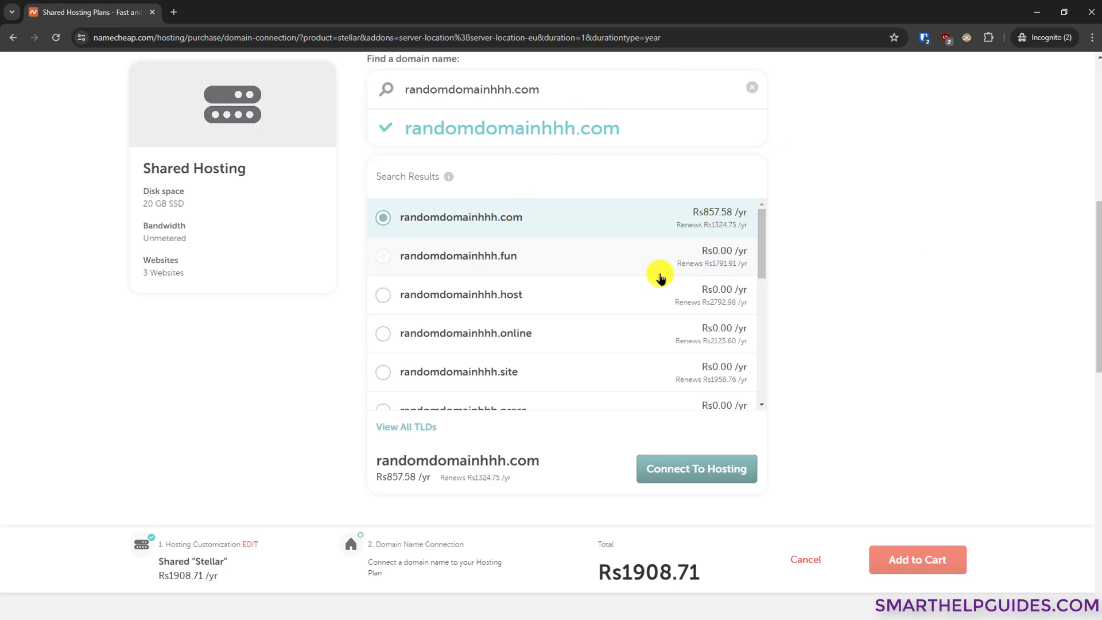
pyautogui.scroll(-1, 661, 298)
pyautogui.scroll(-3, 660, 298)
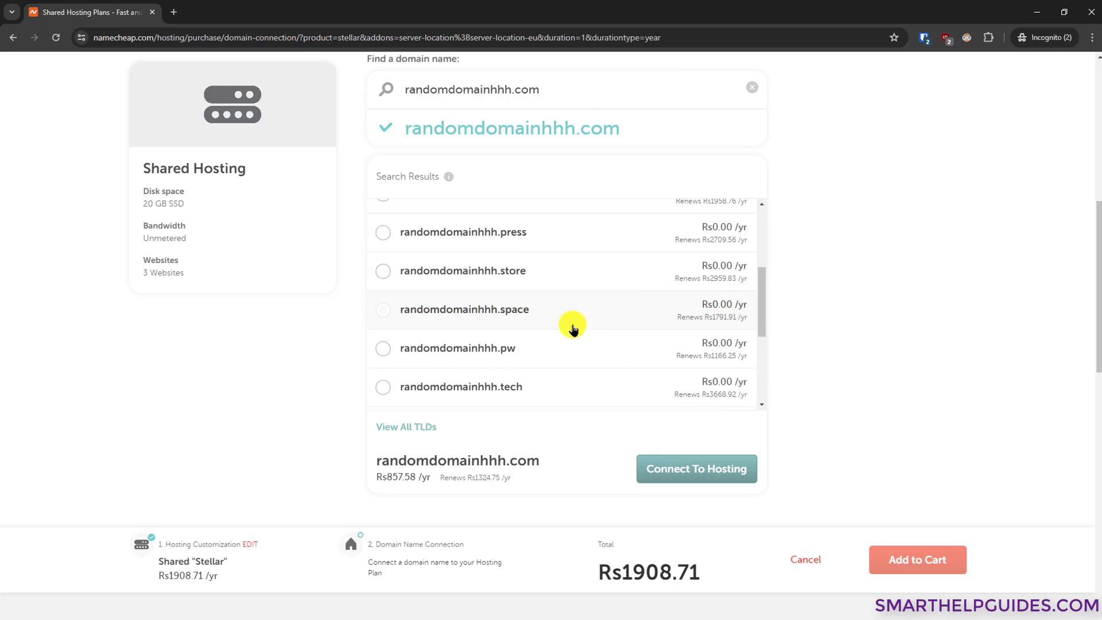
pyautogui.scroll(-3, 630, 356)
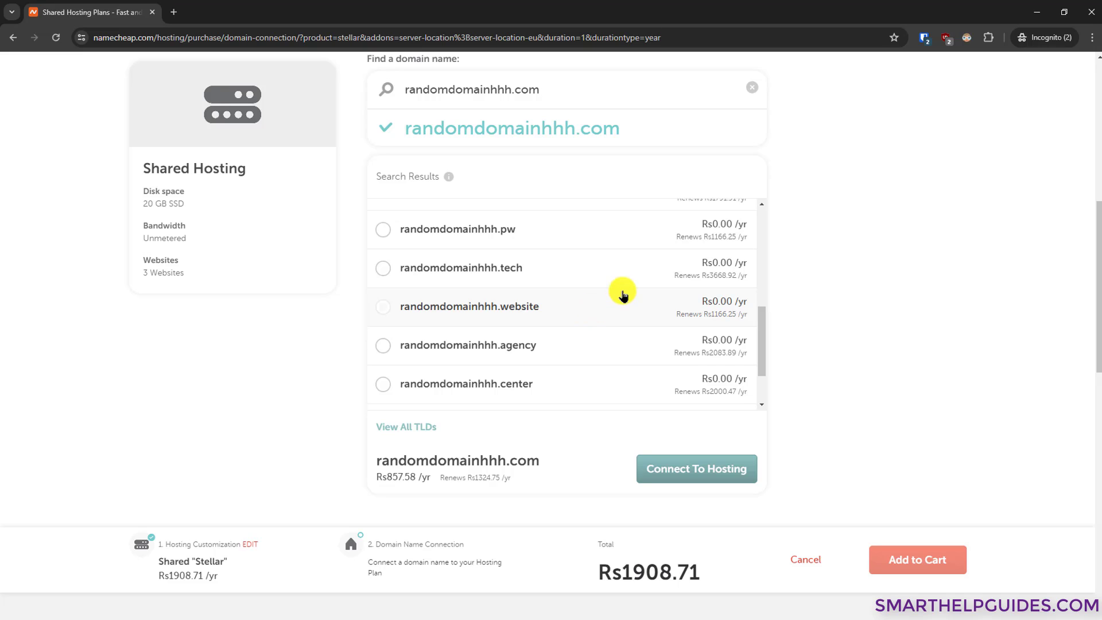
pyautogui.scroll(7, 617, 339)
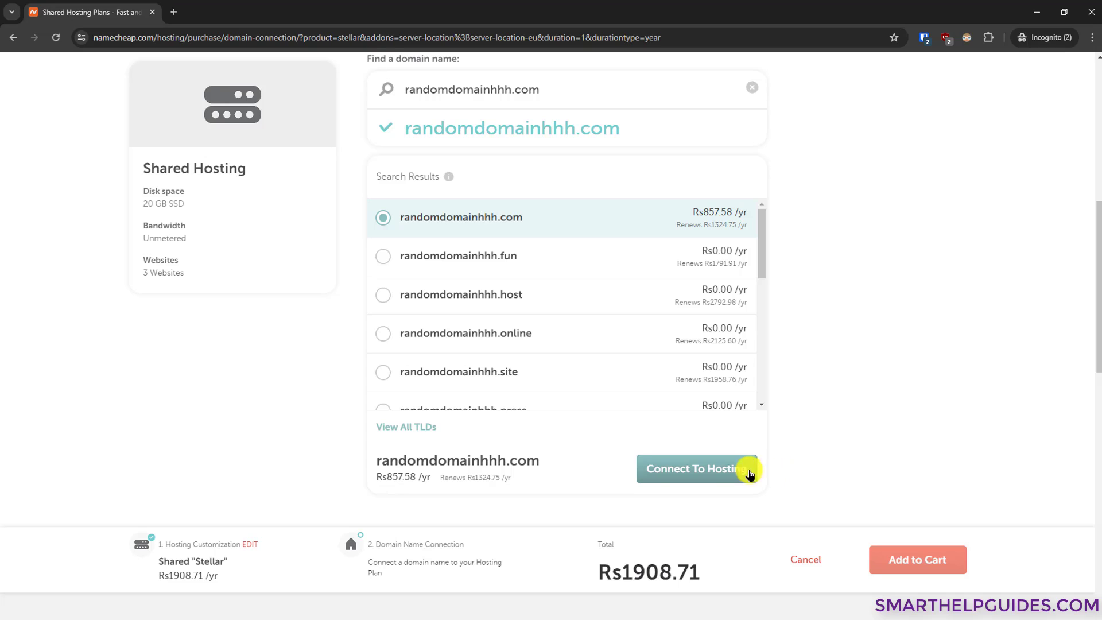
# Connect randomdomainhhh.com to the Stellar plan and add both to the cart.
pyautogui.click(709, 468)
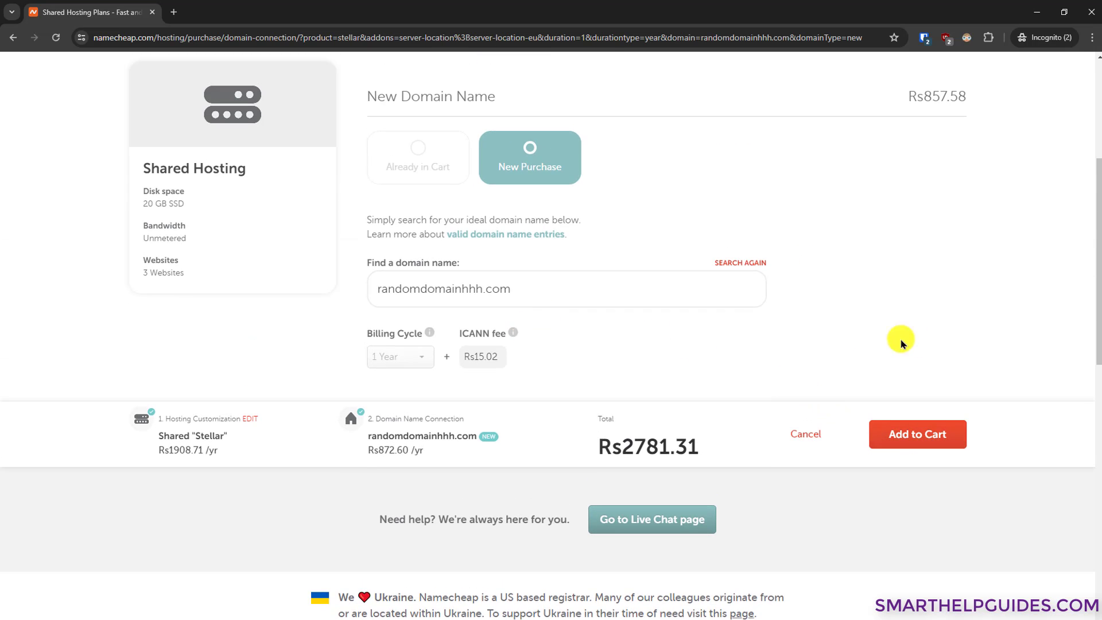
pyautogui.click(922, 432)
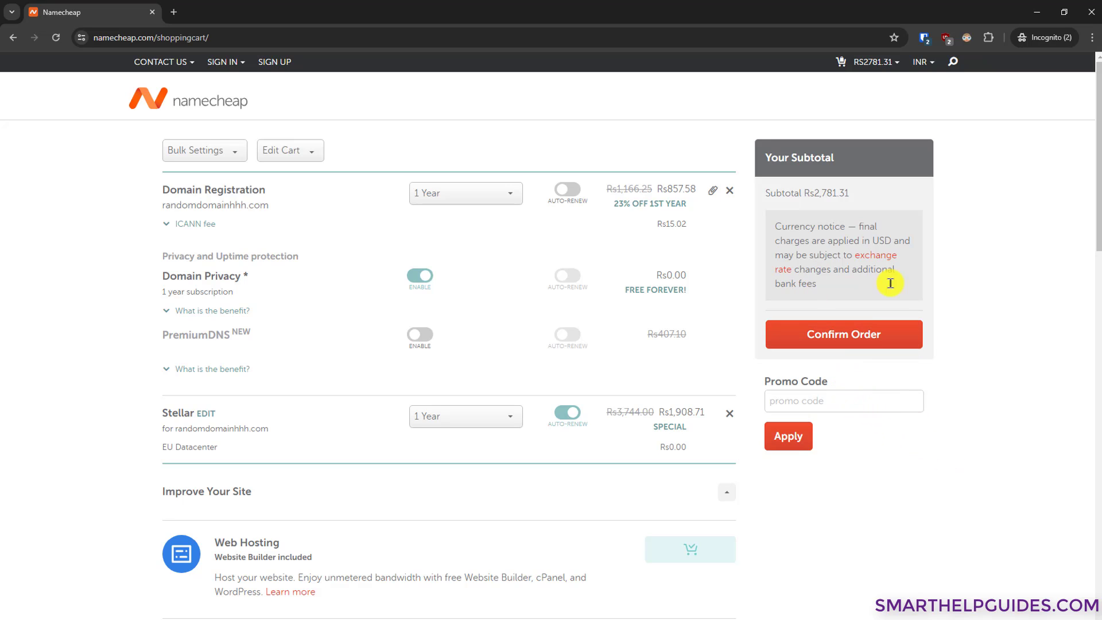
# Confirm the cart order and move on to the login page for checkout.
pyautogui.click(873, 328)
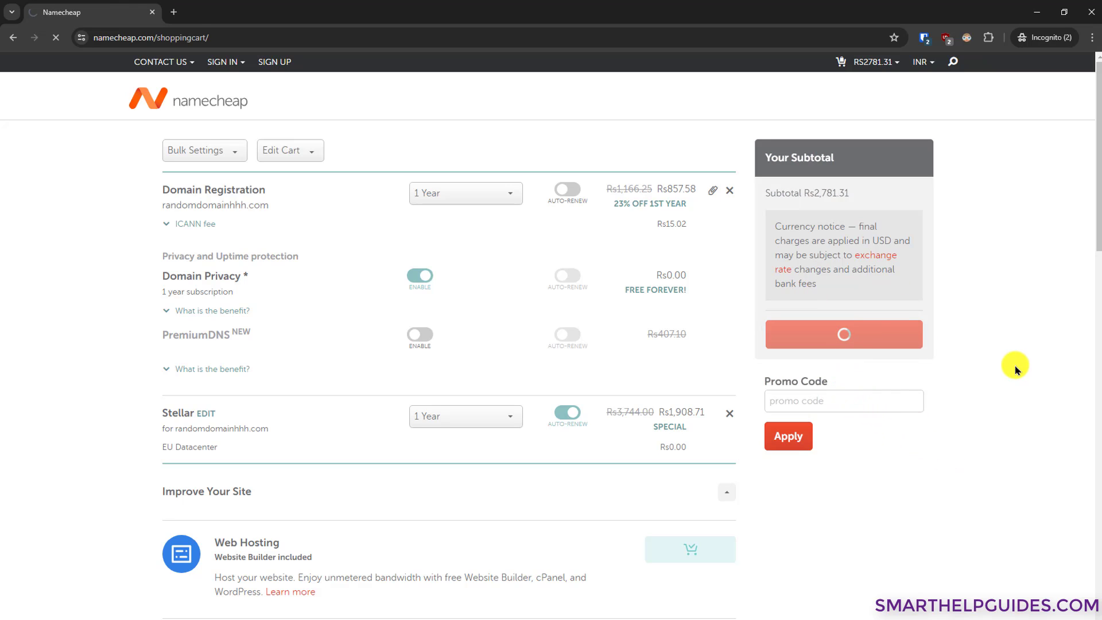
pyautogui.scroll(-1, 1015, 370)
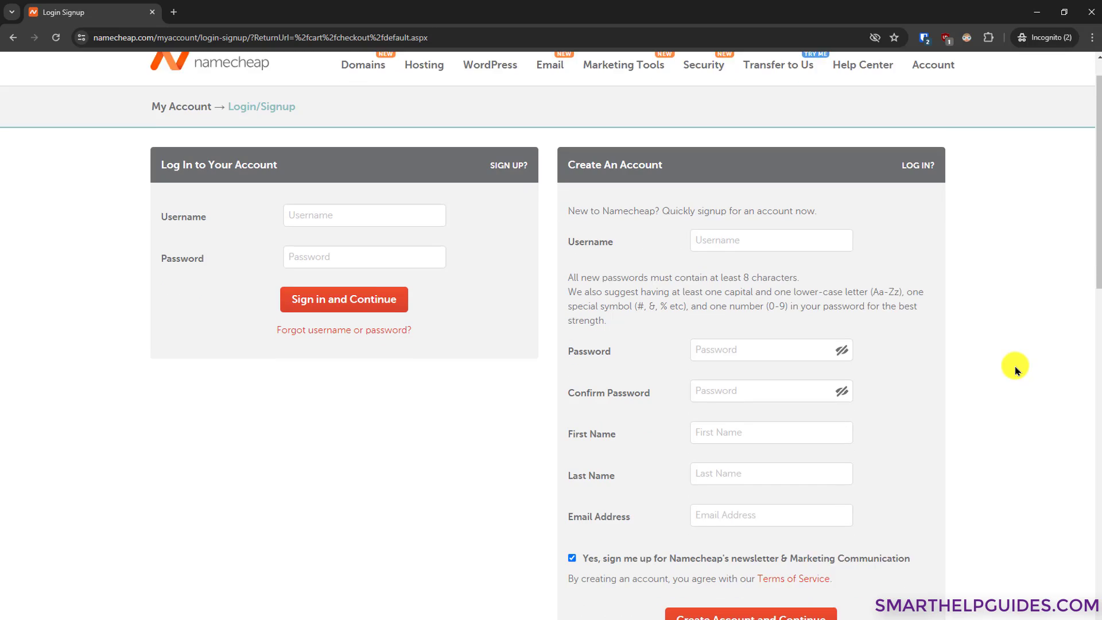
pyautogui.scroll(-1, 1015, 370)
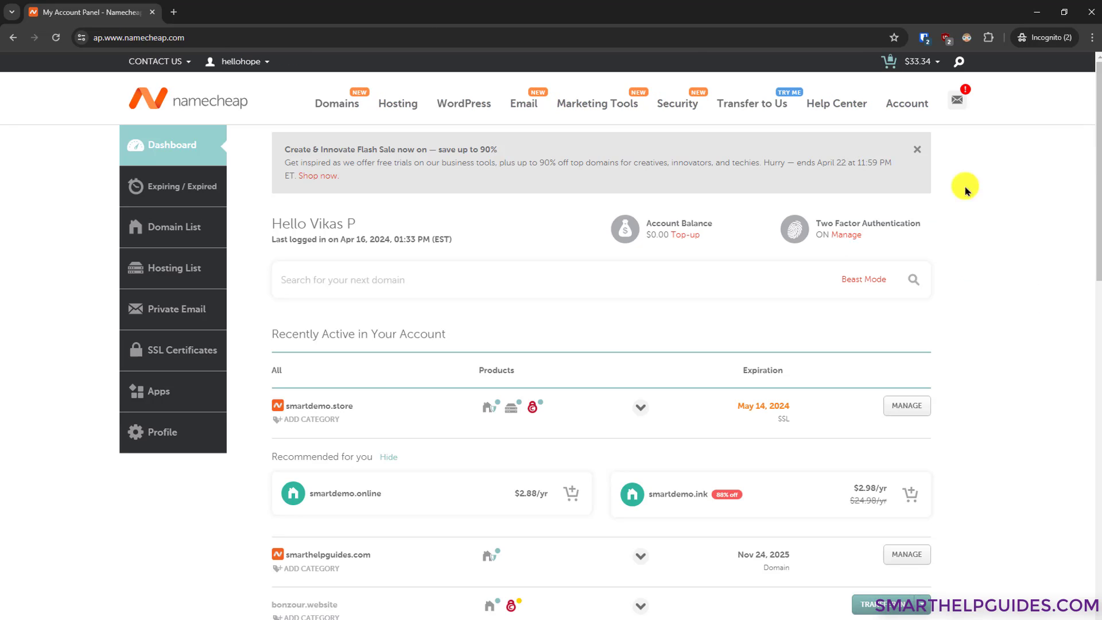
# Open the account Dashboard, then view the Domain List and the Hosting List.
pyautogui.click(255, 60)
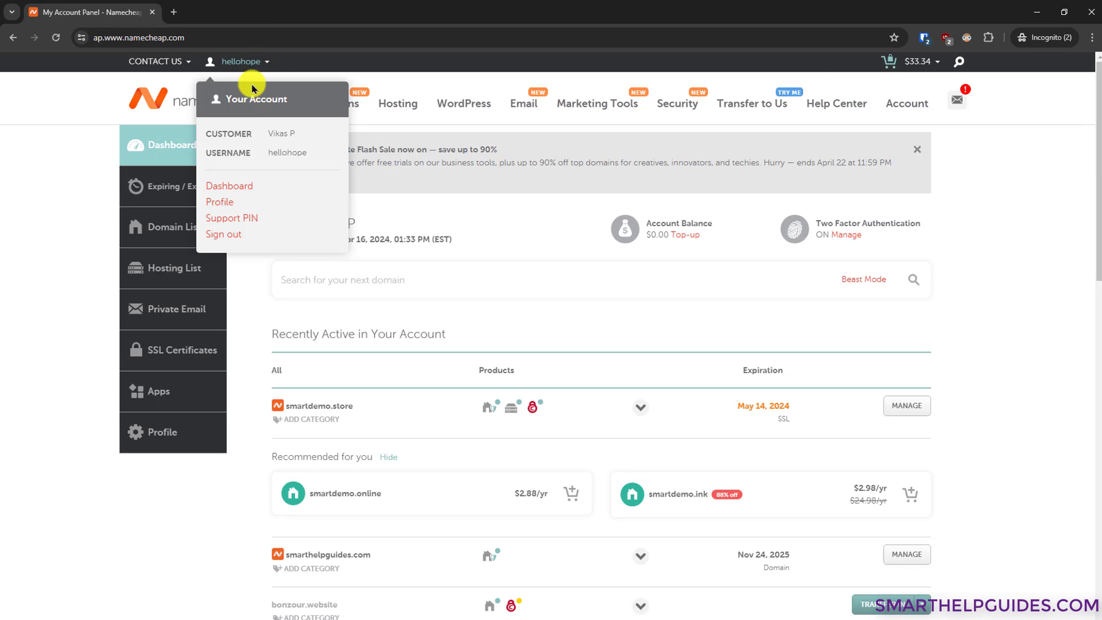
pyautogui.click(236, 186)
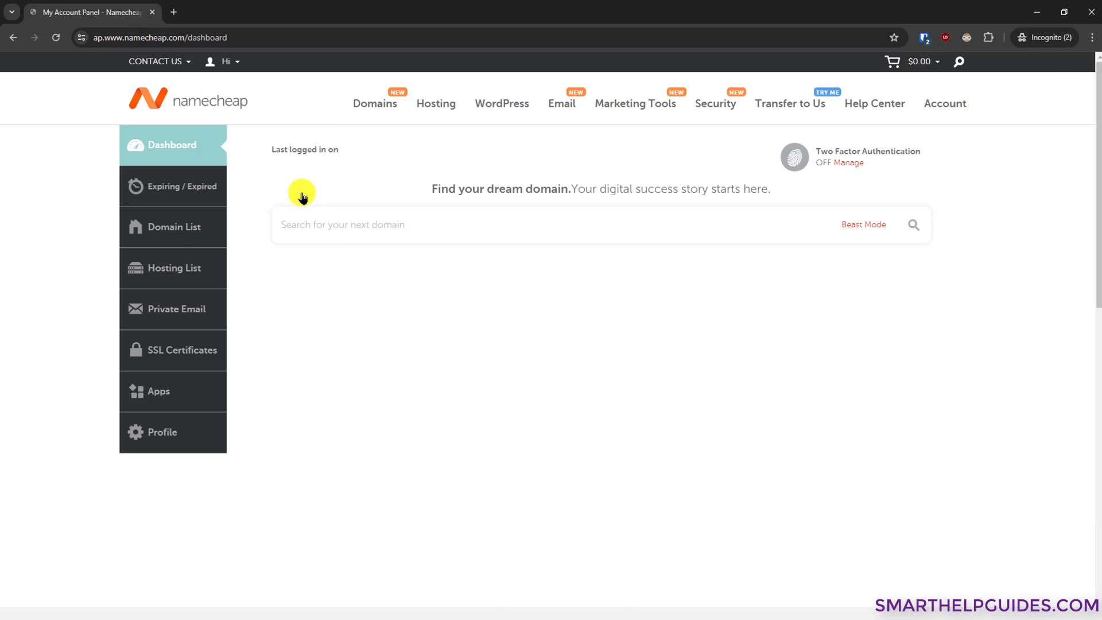
pyautogui.click(183, 227)
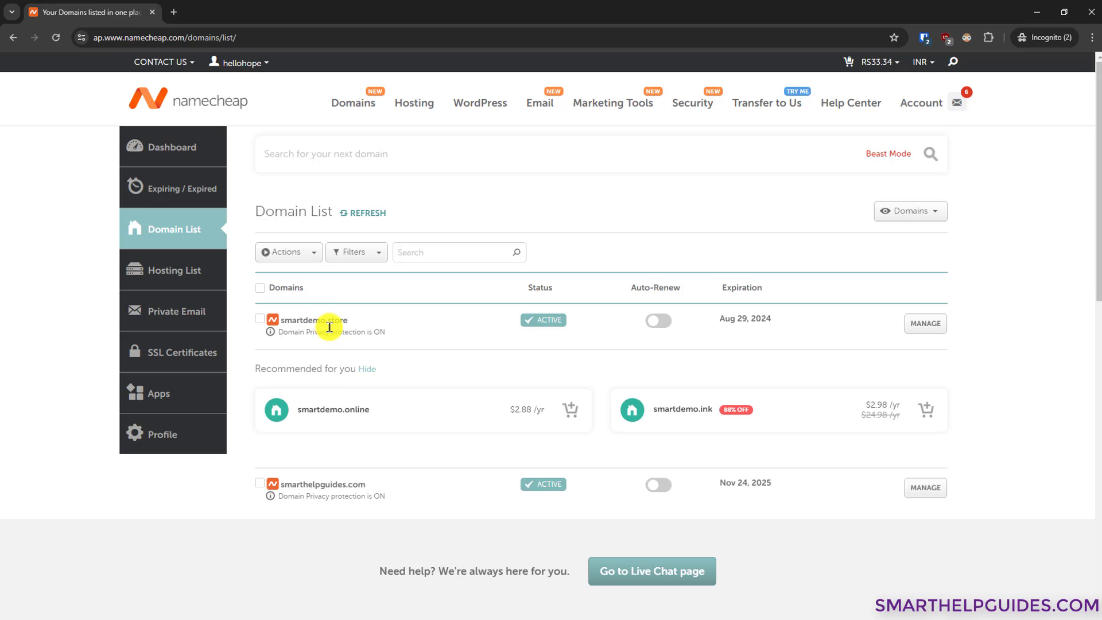
pyautogui.click(151, 272)
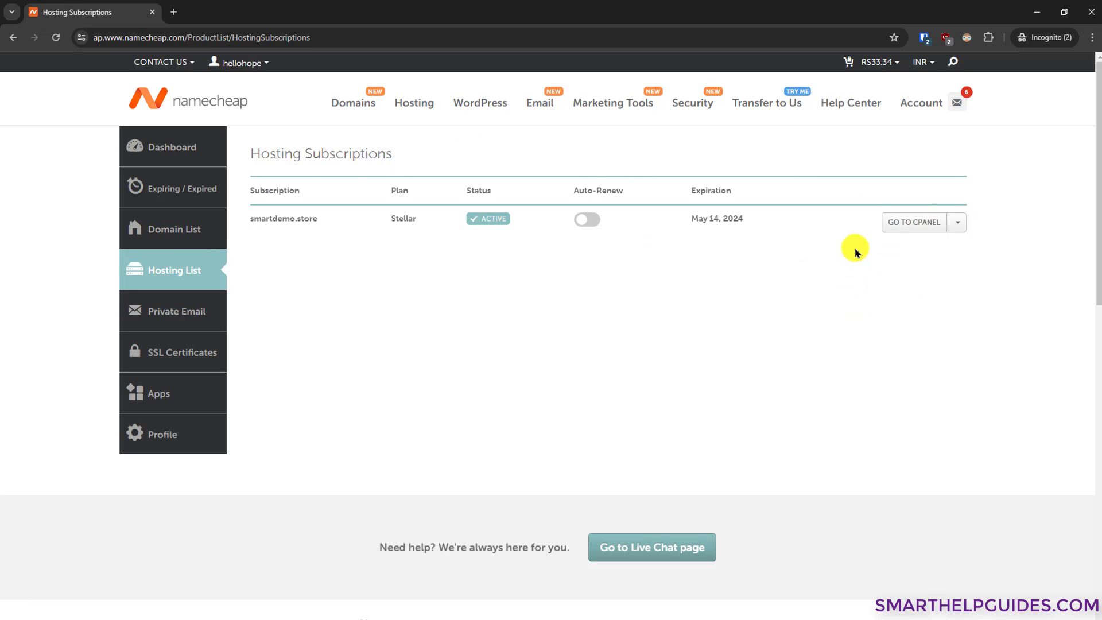
# Open cPanel for smartdemo.store and launch WordPress Manager by Softaculous from the Software section.
pyautogui.click(907, 222)
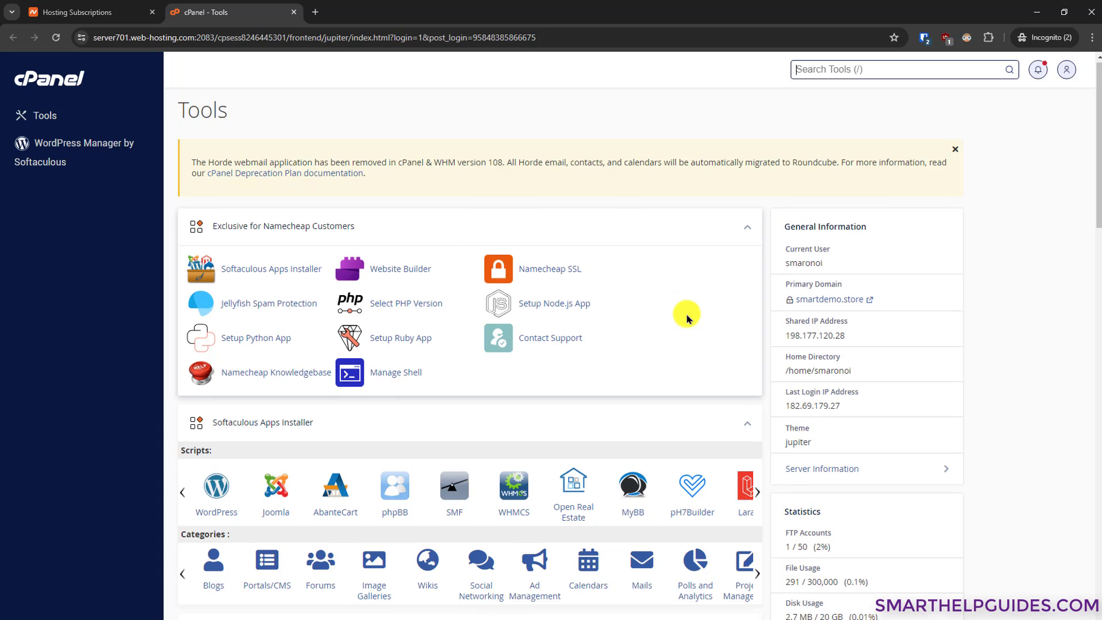
pyautogui.scroll(-9, 689, 313)
pyautogui.scroll(-12, 689, 321)
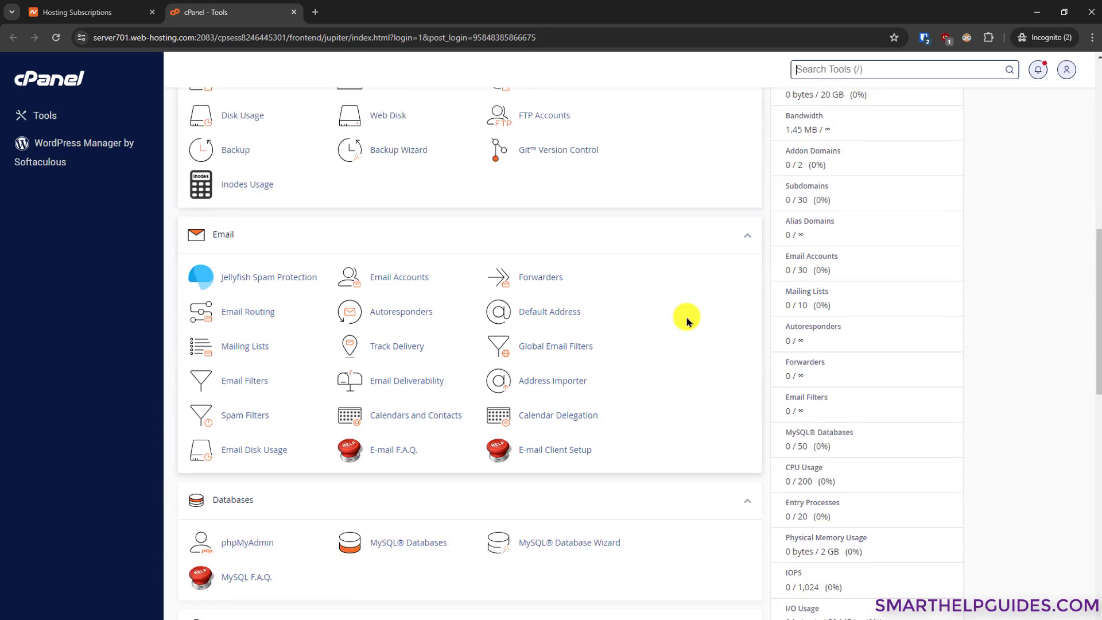
pyautogui.scroll(-4, 687, 315)
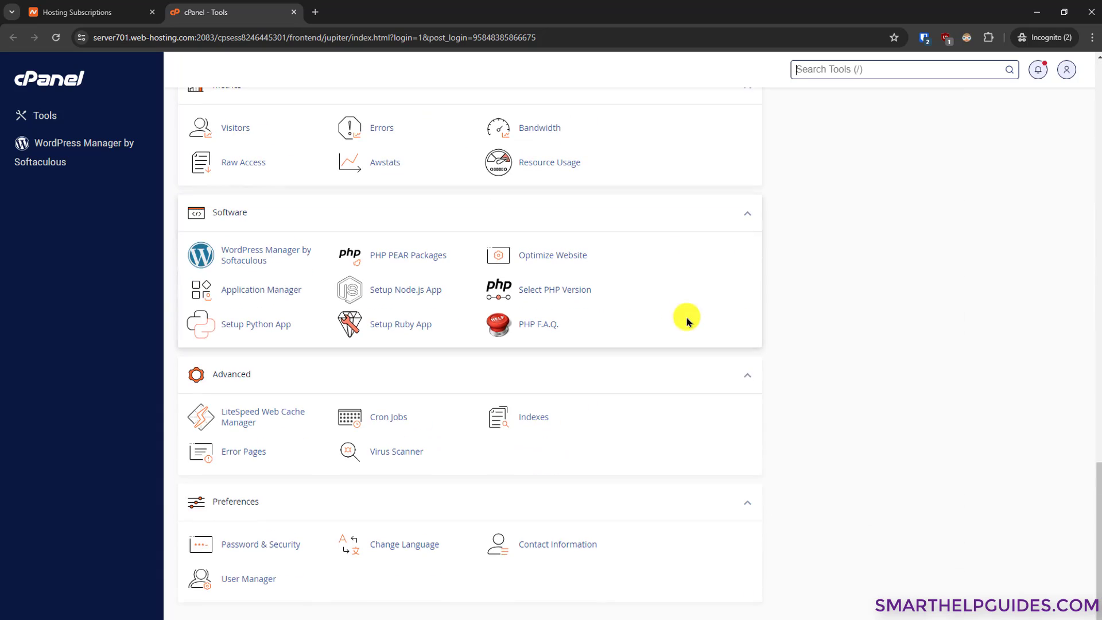
pyautogui.click(246, 267)
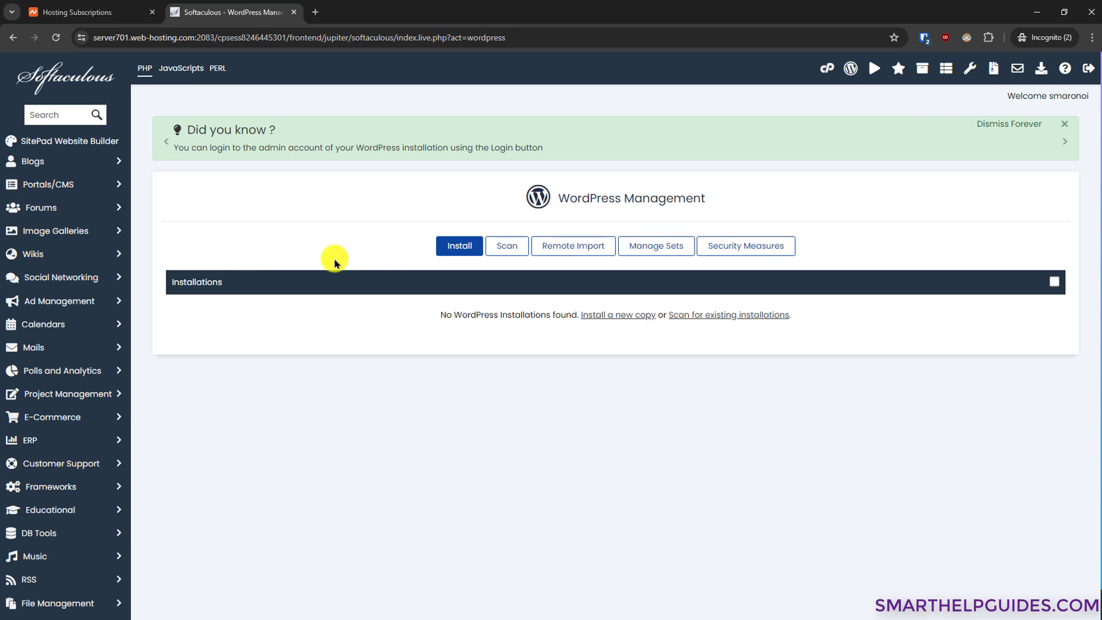
# Start a WordPress install on smartdemo.store and leave the admin username at its default.
pyautogui.click(459, 246)
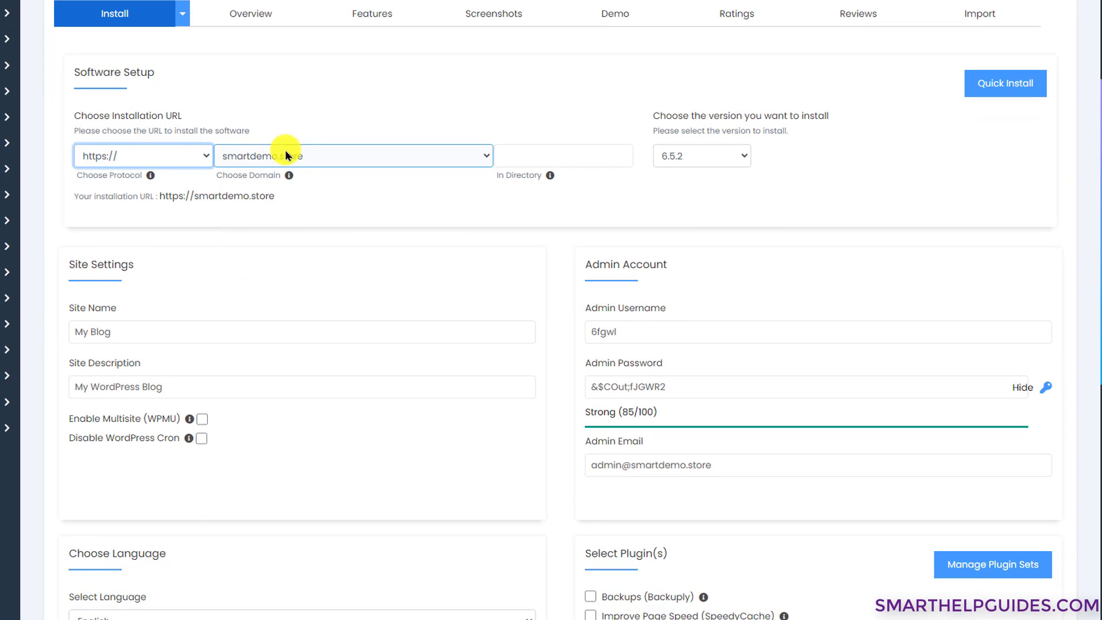
pyautogui.click(285, 155)
pyautogui.click(293, 172)
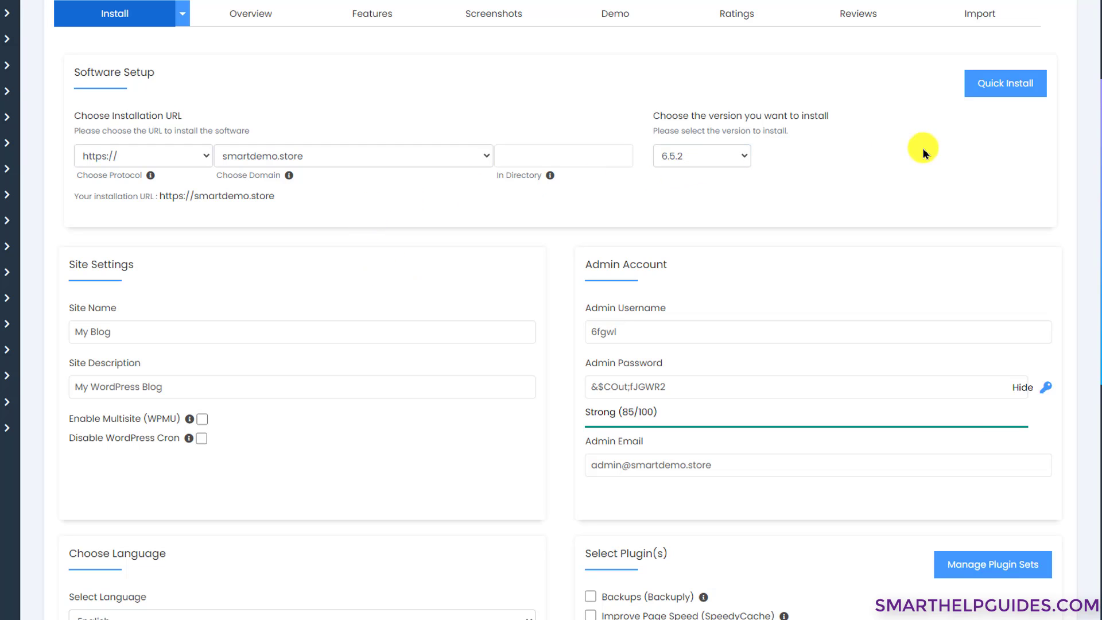
pyautogui.scroll(-2, 312, 314)
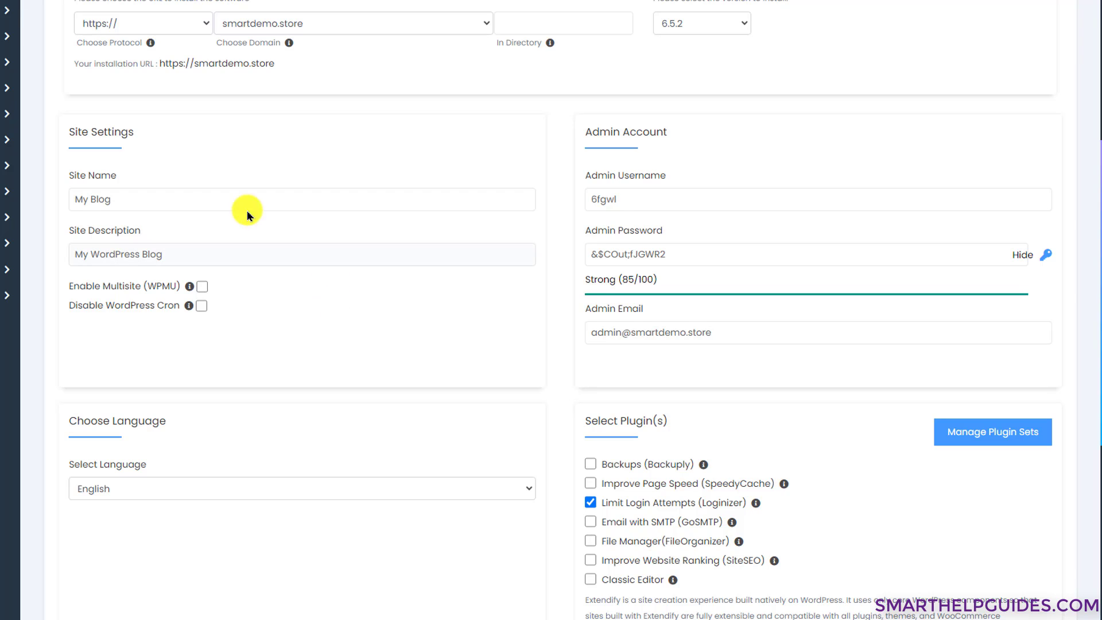
pyautogui.click(633, 202)
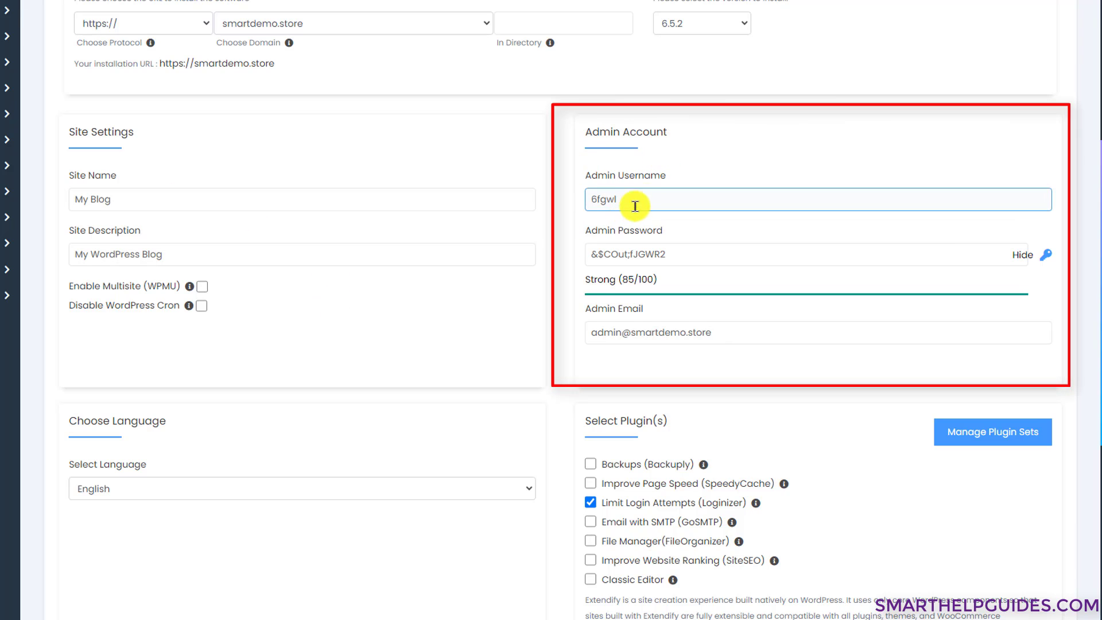
pyautogui.click(722, 124)
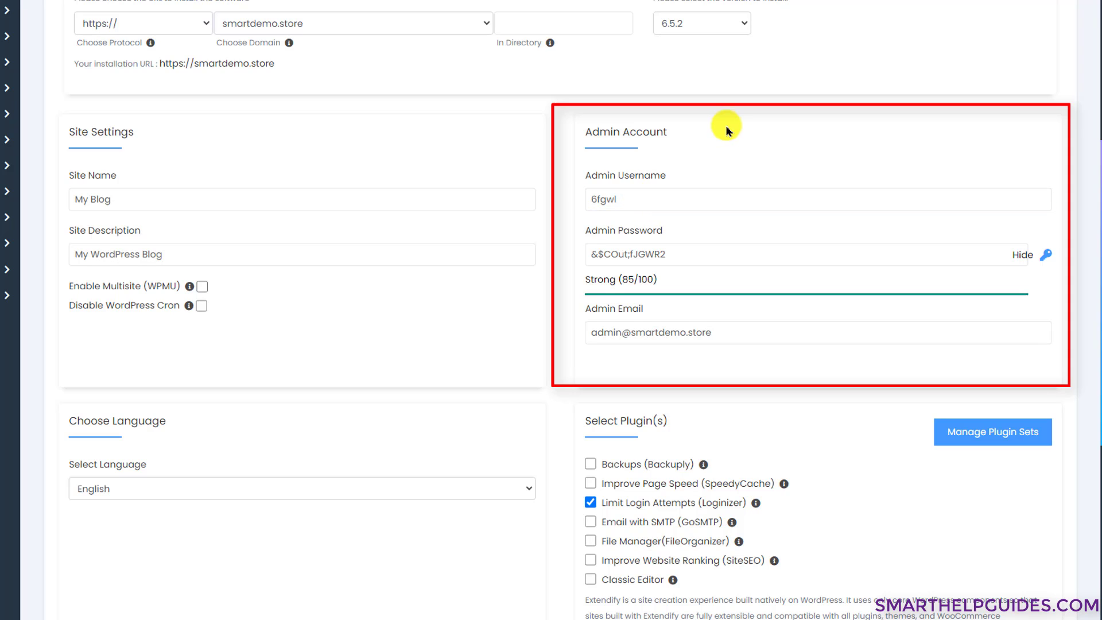
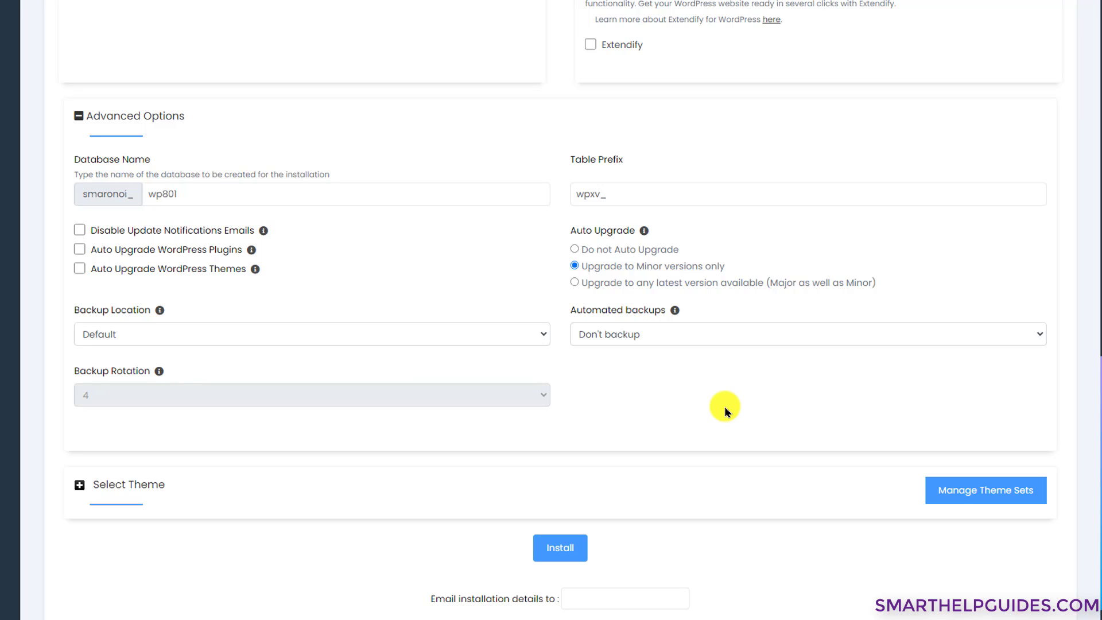
# Scroll down the Softaculous install form to review its advanced options.
pyautogui.scroll(-2, 678, 413)
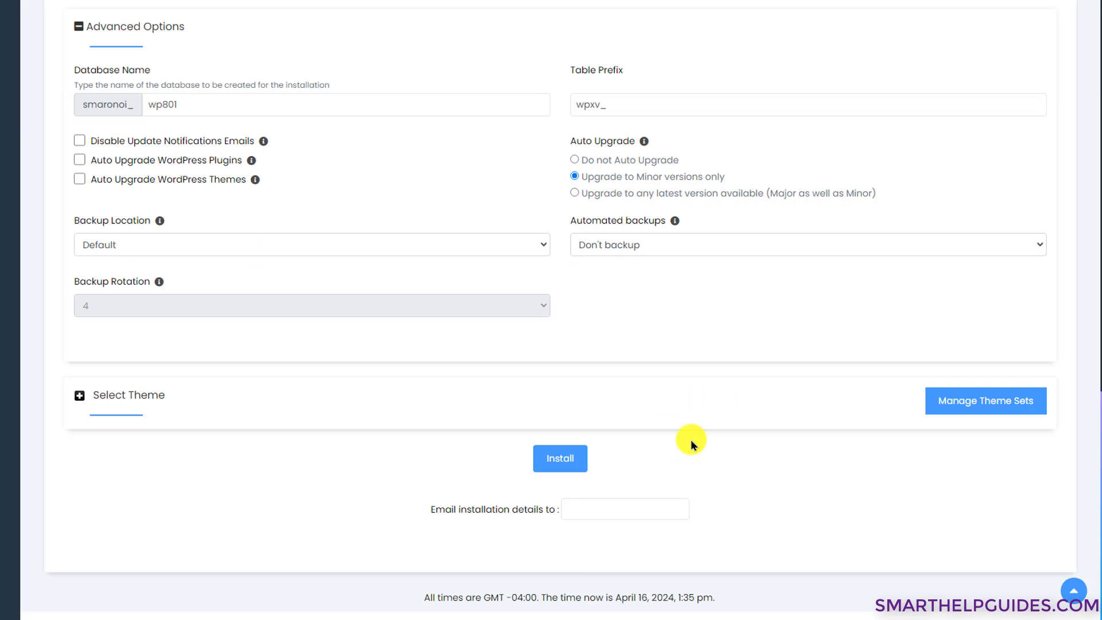
# Enter 'admin' in the installation-details email field, install WordPress, and open smartdemo.store in a new tab.
pyautogui.click(588, 516)
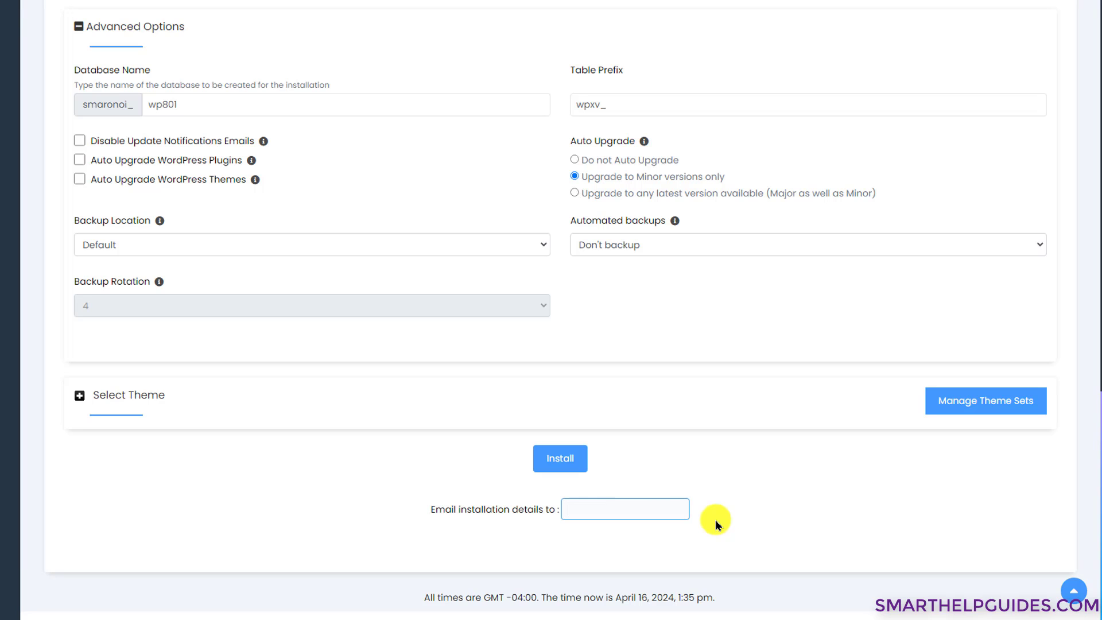
pyautogui.write('admin')
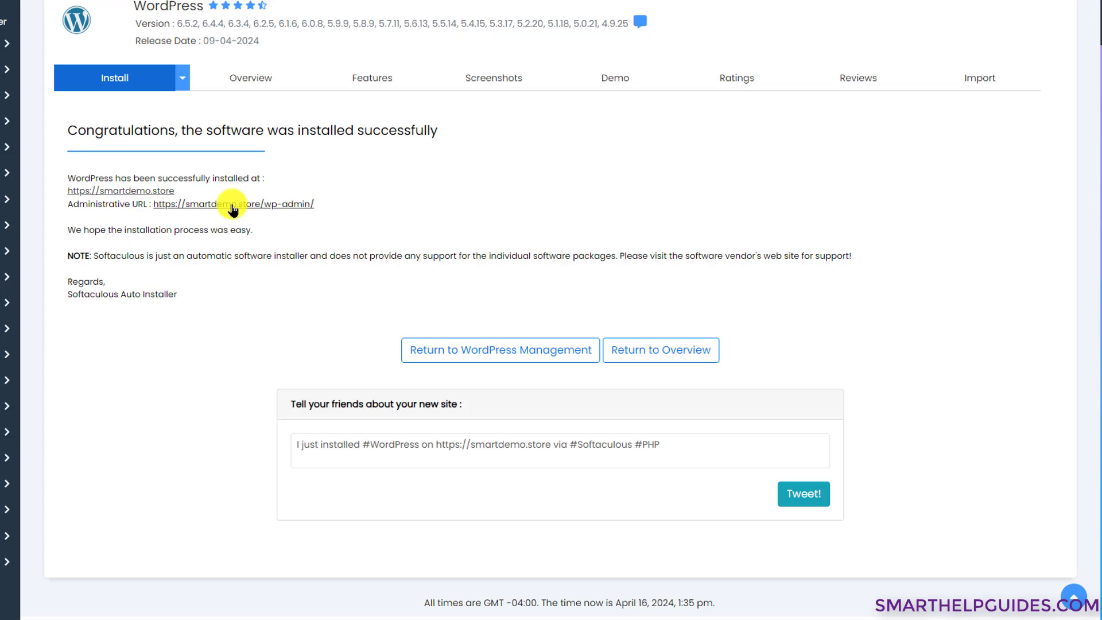
pyautogui.rightClick(117, 191)
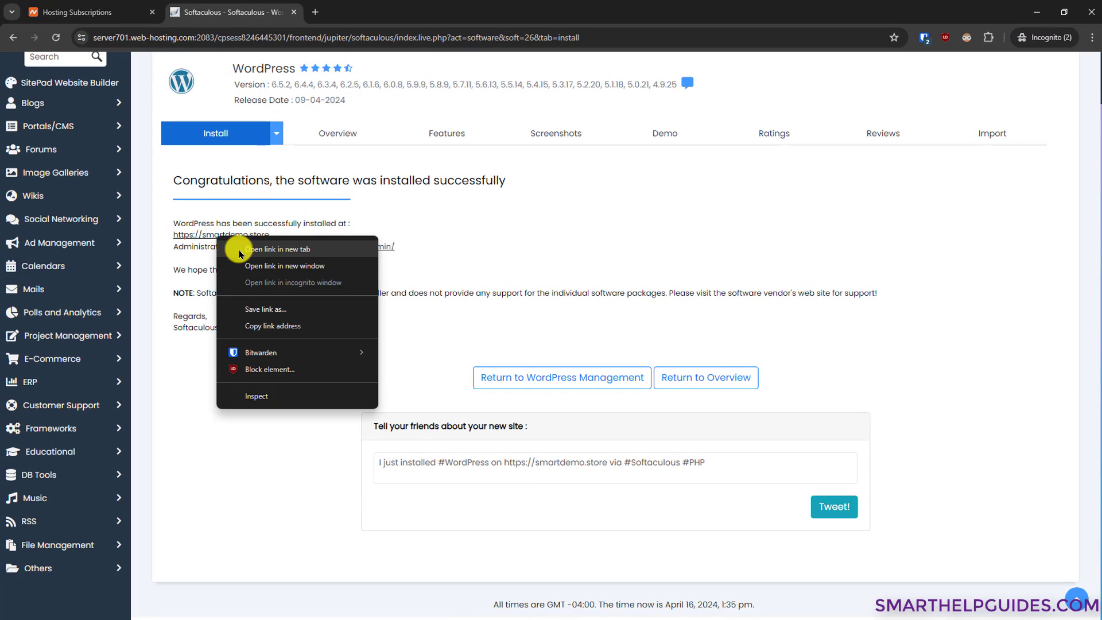
pyautogui.click(240, 250)
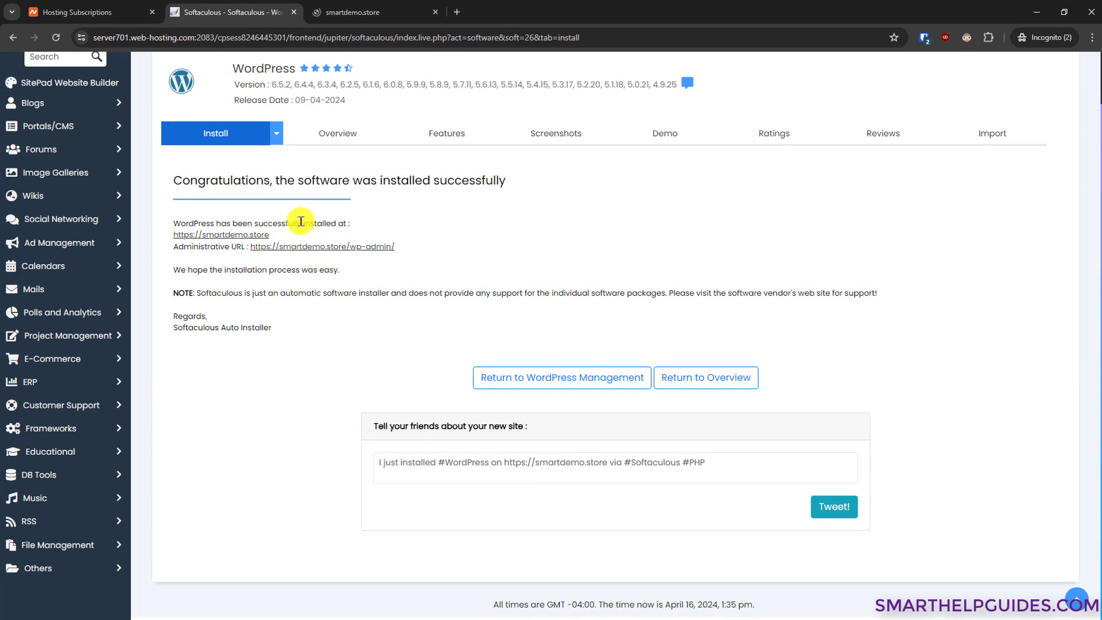
# Switch to the My Blog tab and scroll through the new site's home page.
pyautogui.click(379, 5)
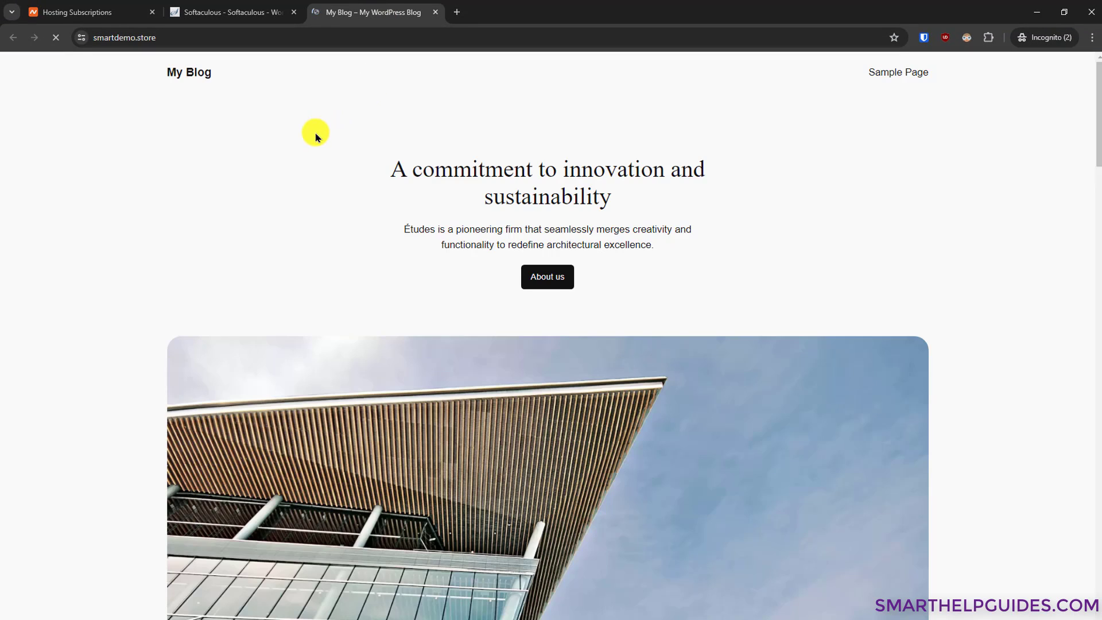
pyautogui.scroll(-3, 313, 154)
pyautogui.scroll(-15, 313, 153)
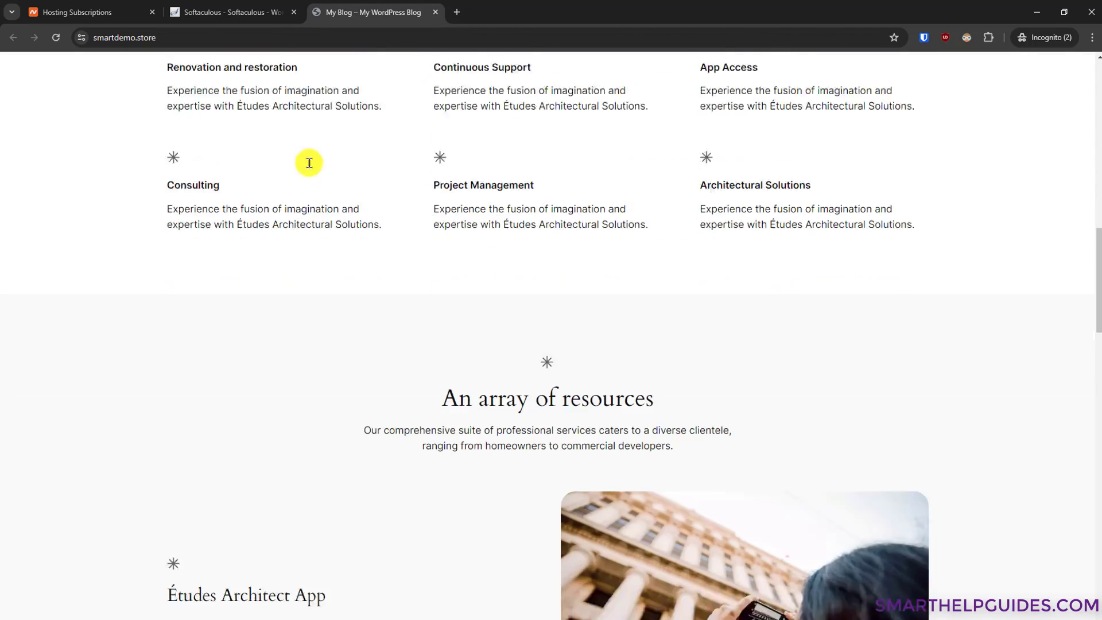
pyautogui.scroll(20, 309, 165)
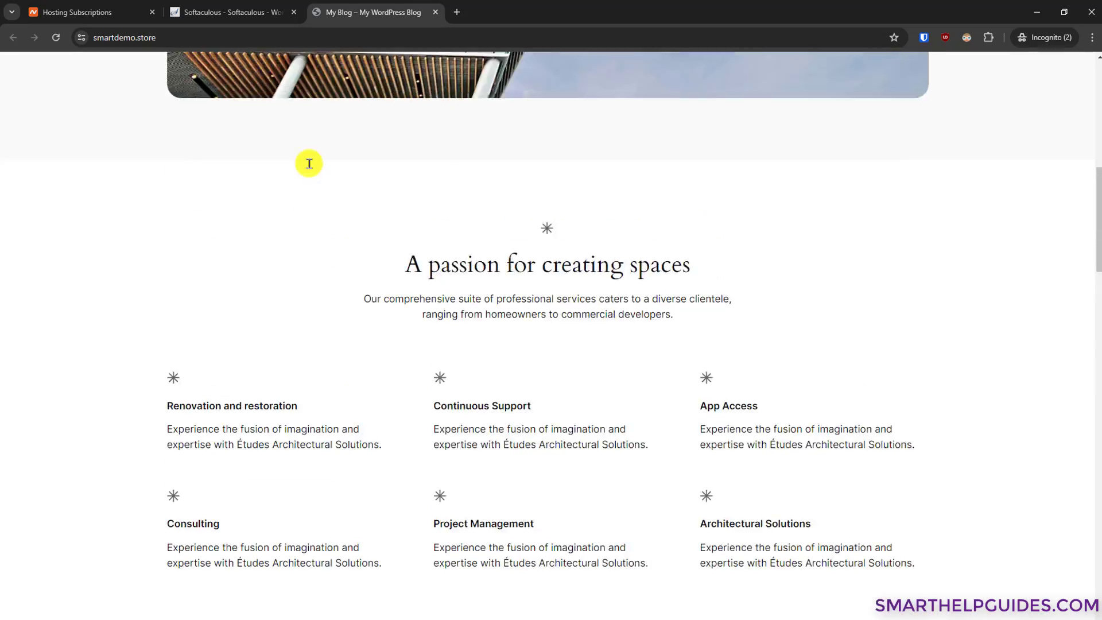
pyautogui.scroll(3, 309, 164)
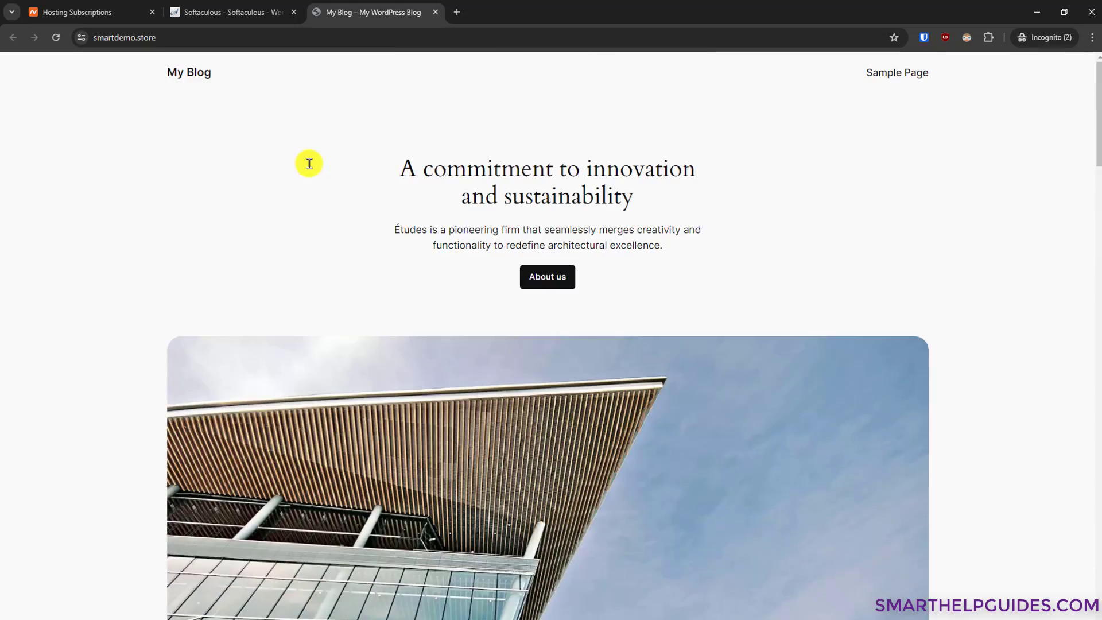
# Append /wp-admin to the site address to reach the admin login page.
pyautogui.click(284, 36)
pyautogui.click(283, 36)
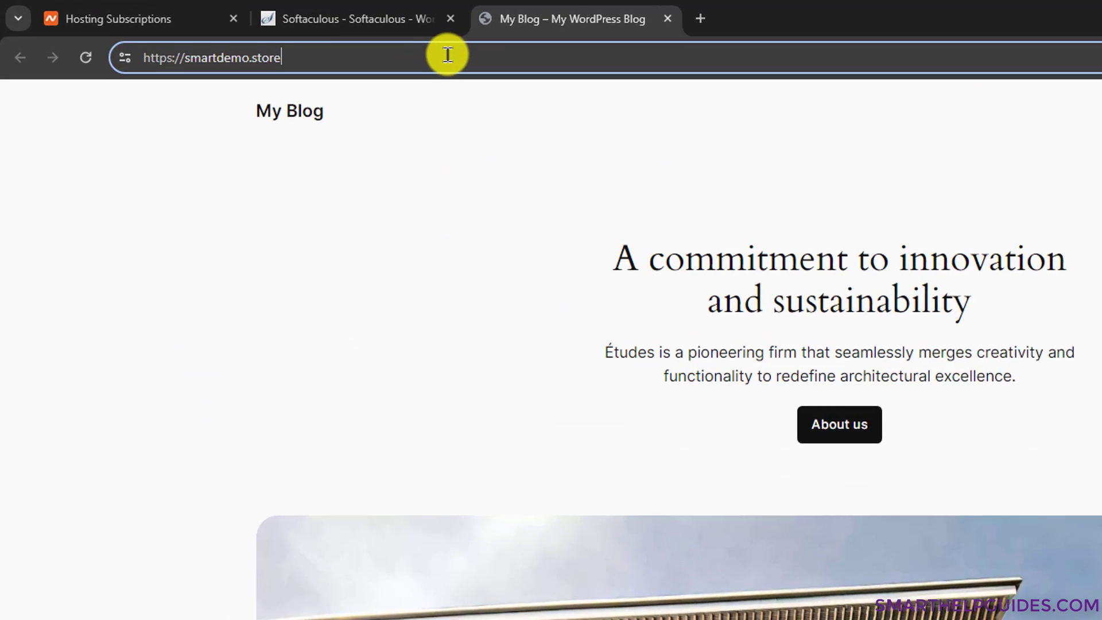
pyautogui.write('/w')
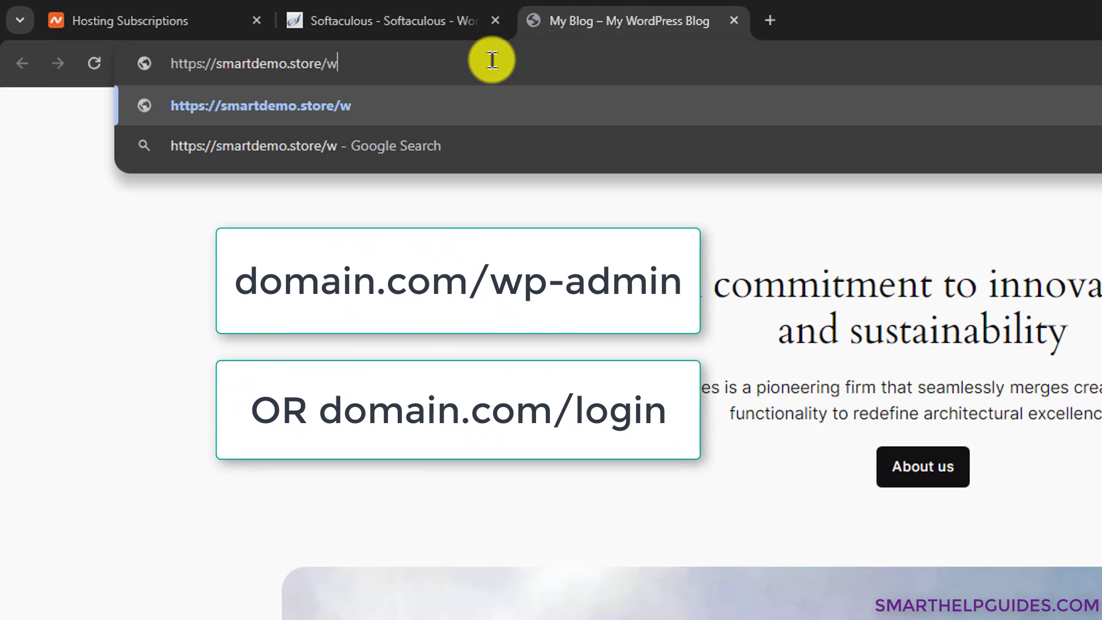
pyautogui.write('p-admin')
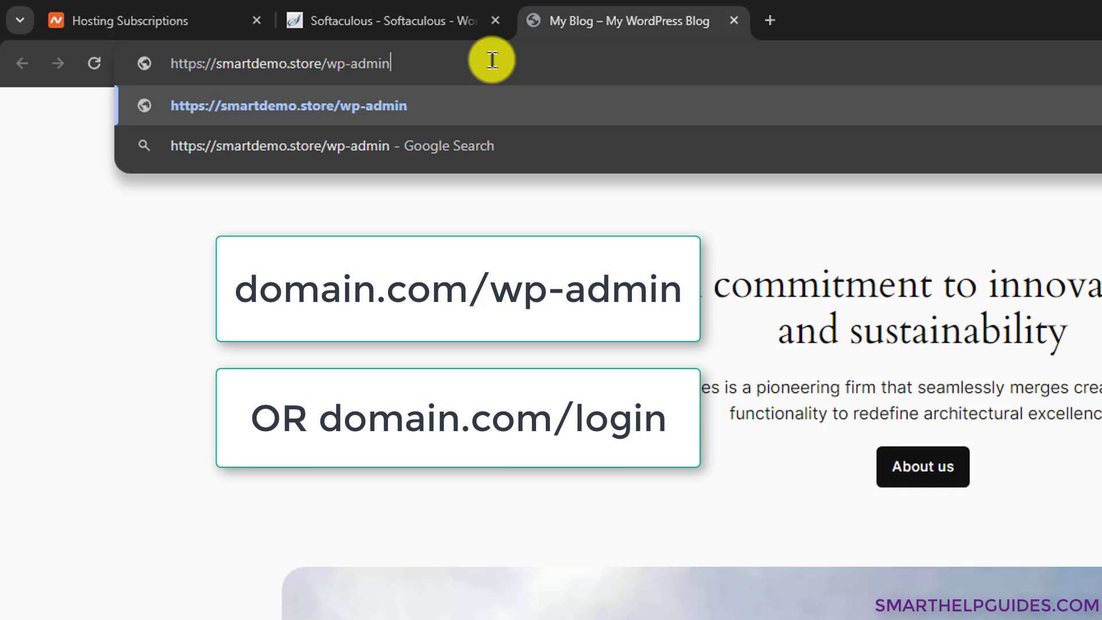
pyautogui.press('Return')
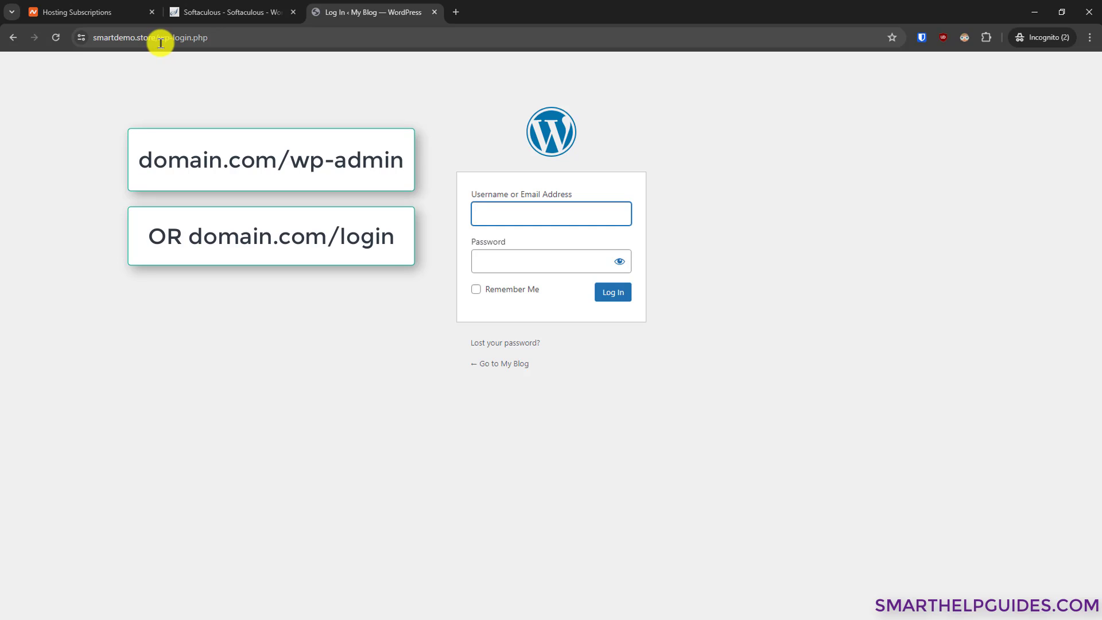
# Swap wp-login.php for login in the address and sign in with the admin credentials.
pyautogui.click(158, 37)
pyautogui.hotkey('shift', 'End')
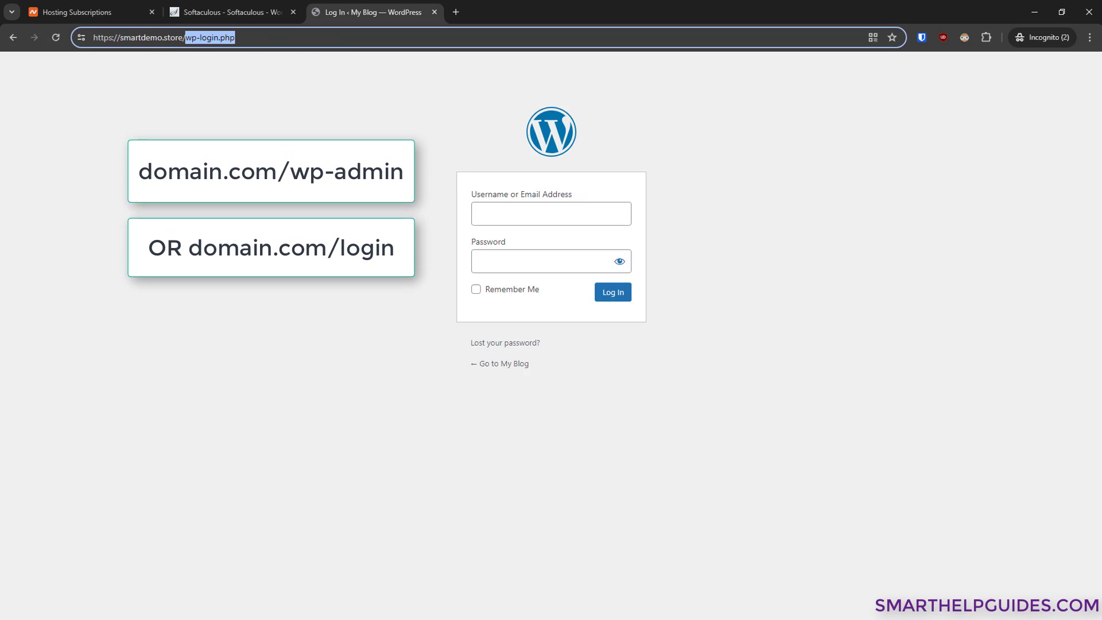
pyautogui.write('login')
pyautogui.press('Return')
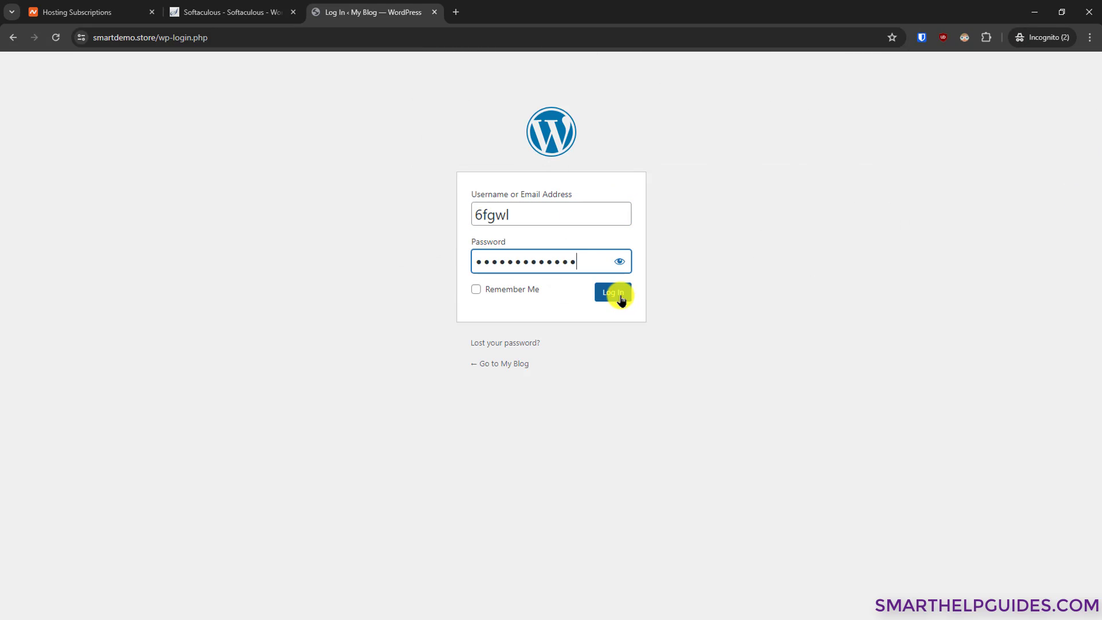
pyautogui.click(620, 297)
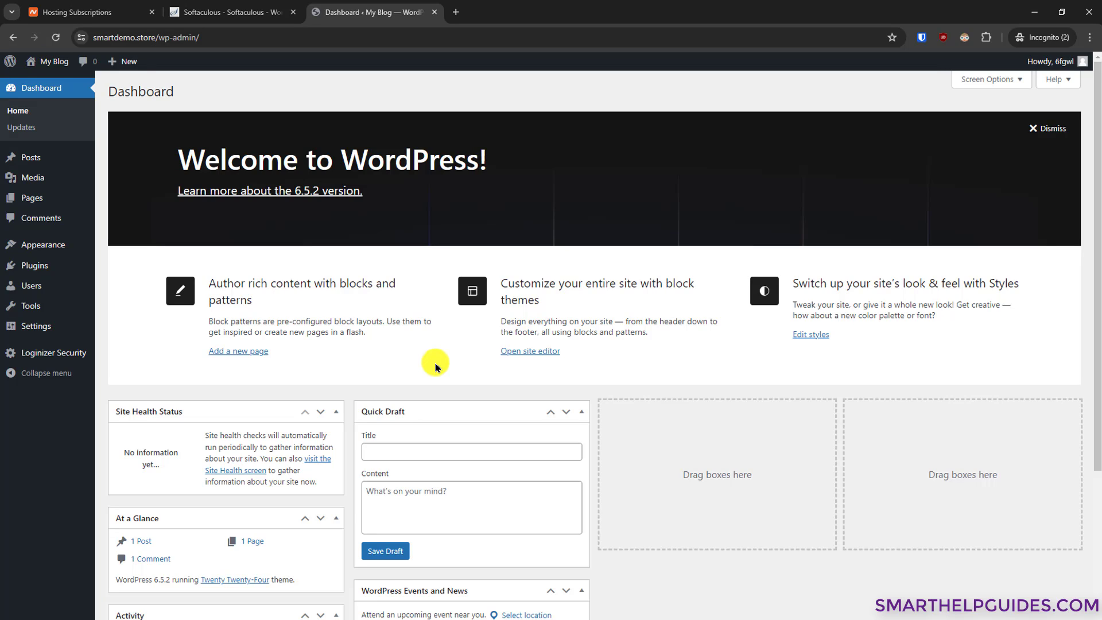
pyautogui.scroll(-4, 340, 342)
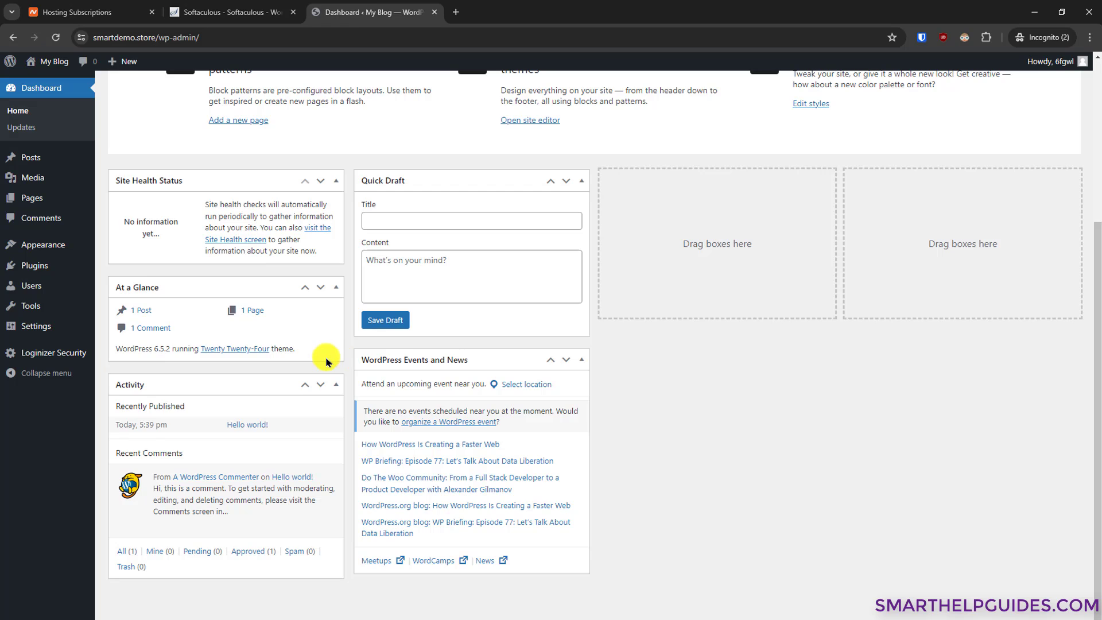
pyautogui.scroll(4, 324, 361)
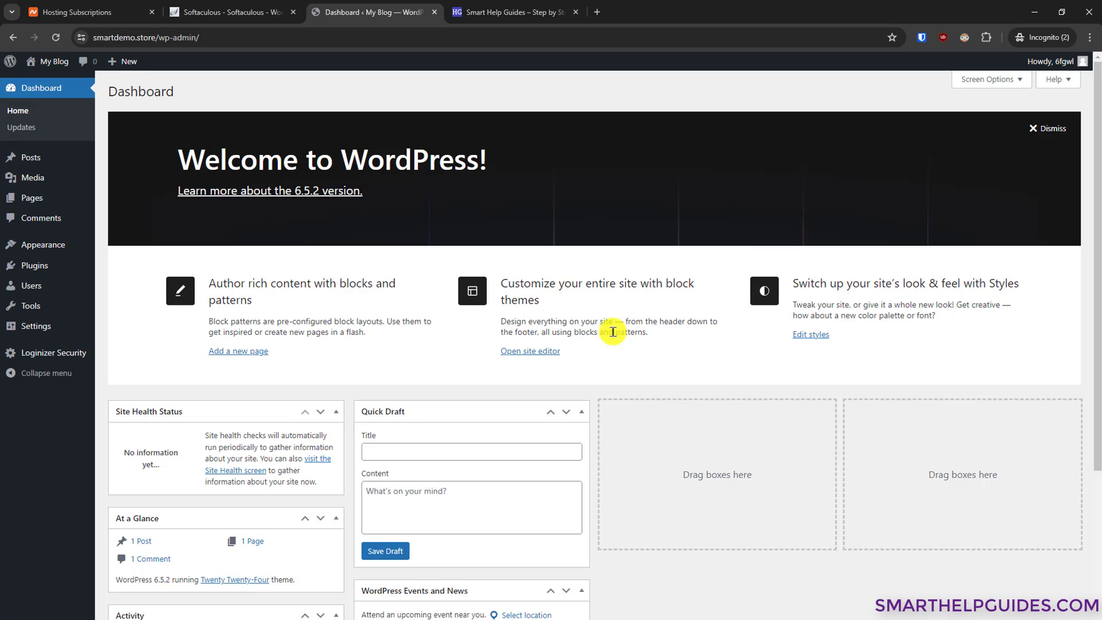
pyautogui.click(135, 35)
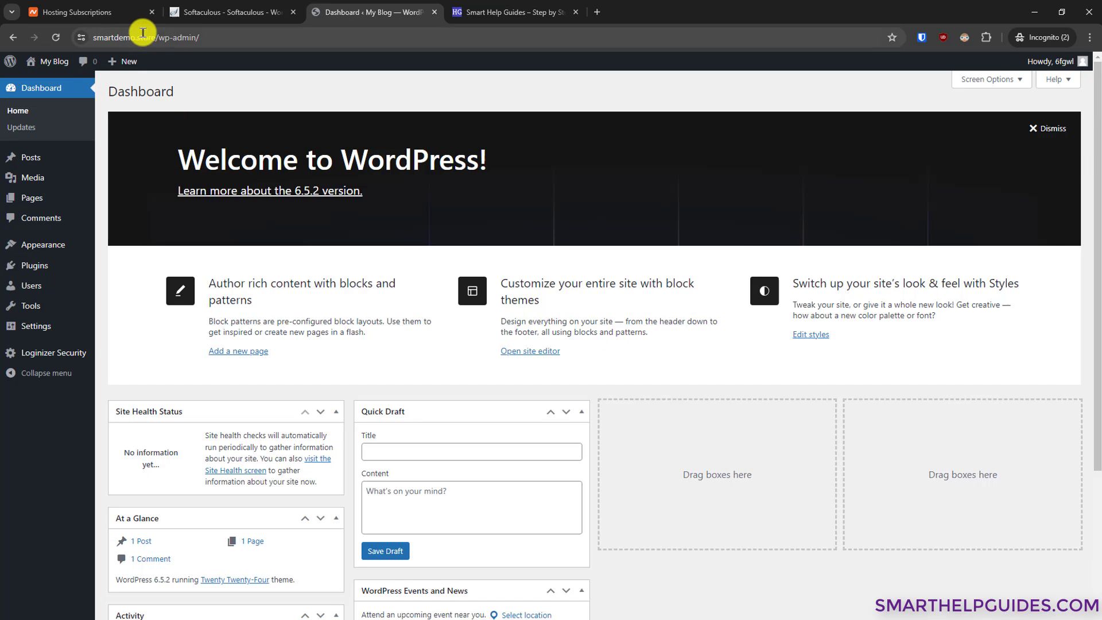
pyautogui.doubleClick(150, 37)
pyautogui.moveTo(120, 36); pyautogui.dragTo(92, 36)
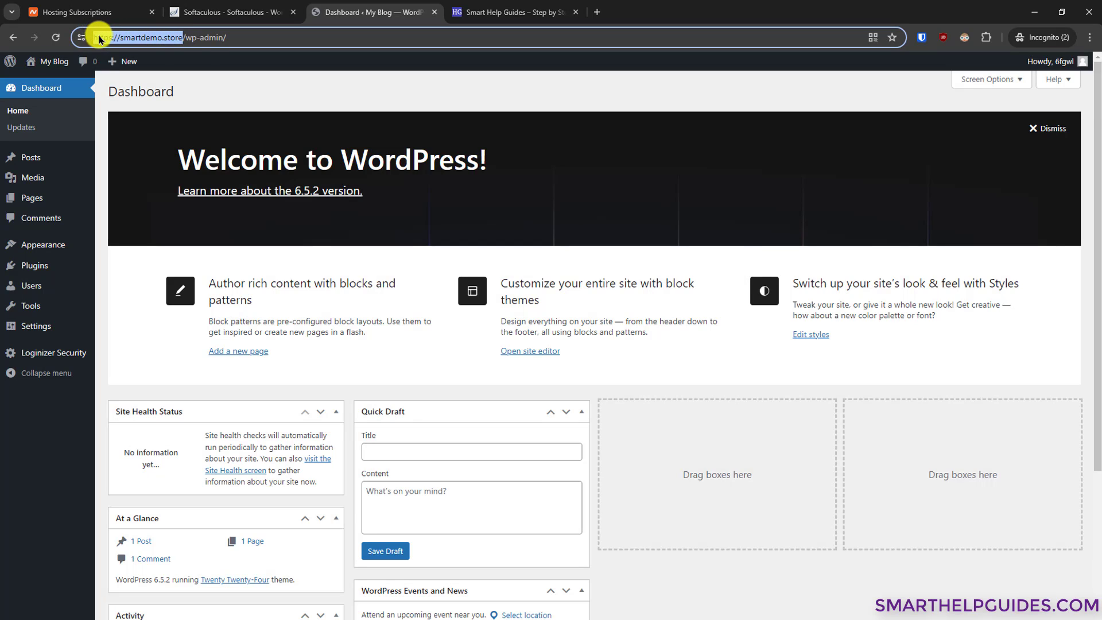
pyautogui.rightClick(132, 37)
pyautogui.click(169, 120)
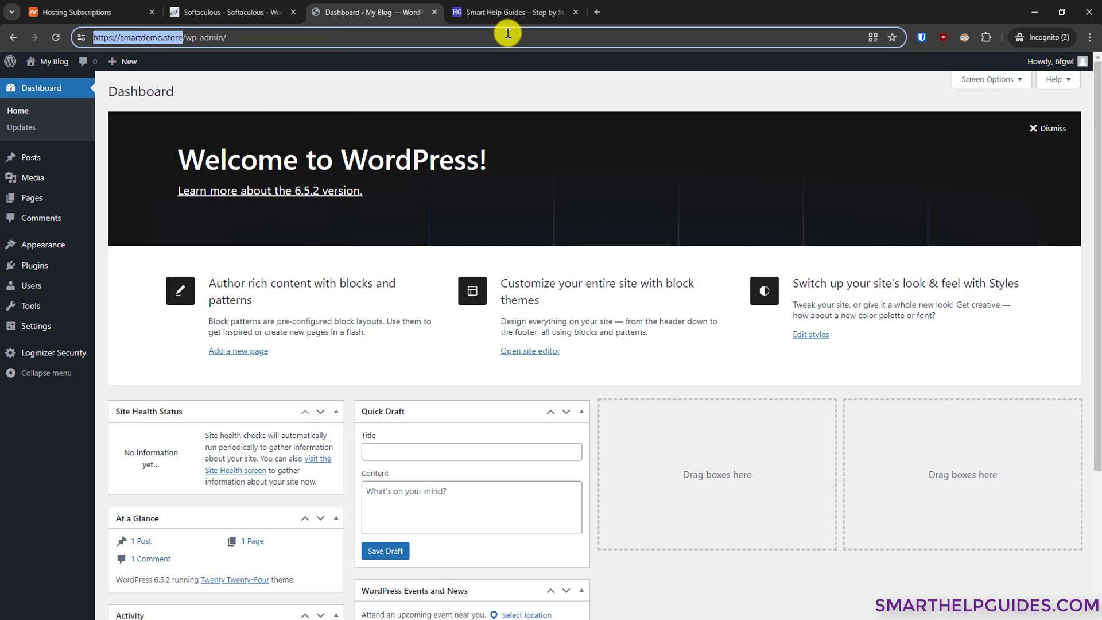
pyautogui.click(508, 13)
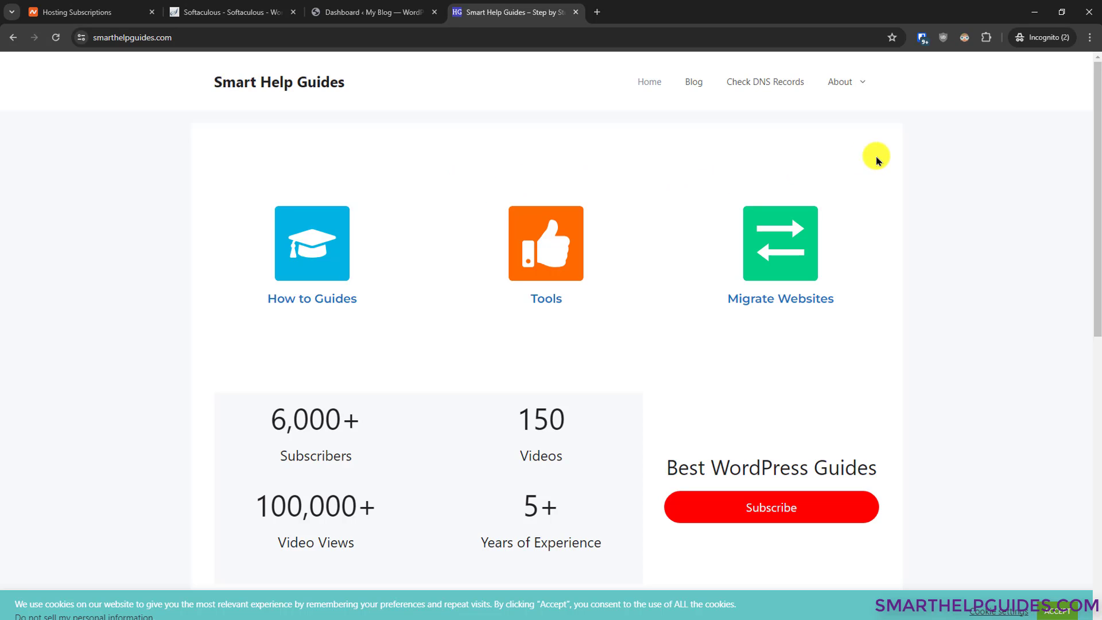
# Open Look My DNS, paste smartdemo.store as the domain and run a lookup.
pyautogui.click(752, 85)
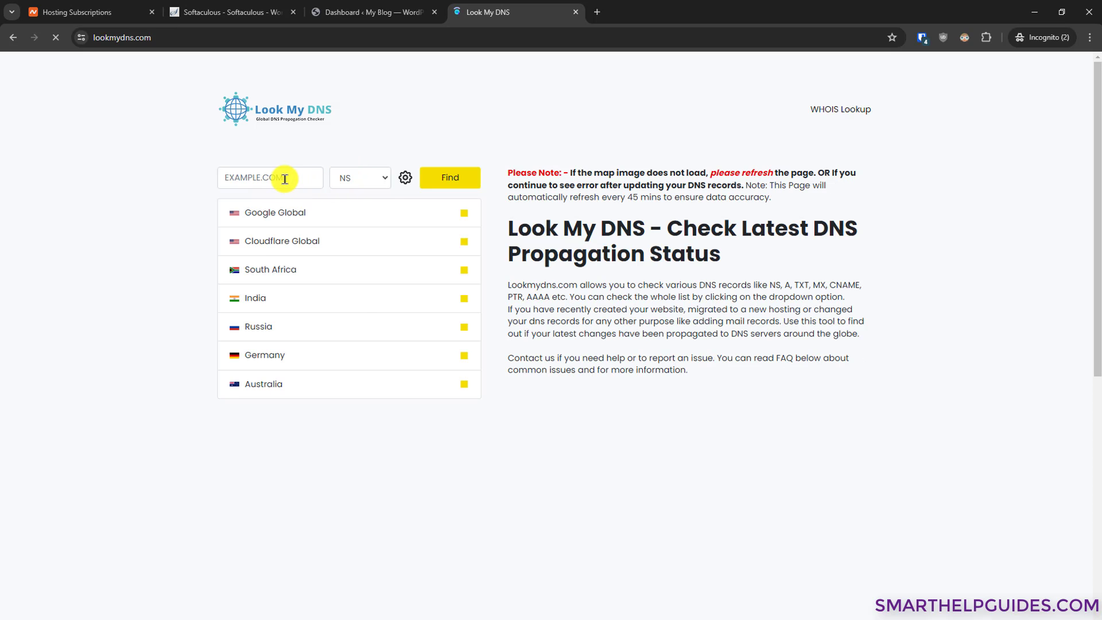
pyautogui.click(285, 179)
pyautogui.hotkey('ctrl', 'v')
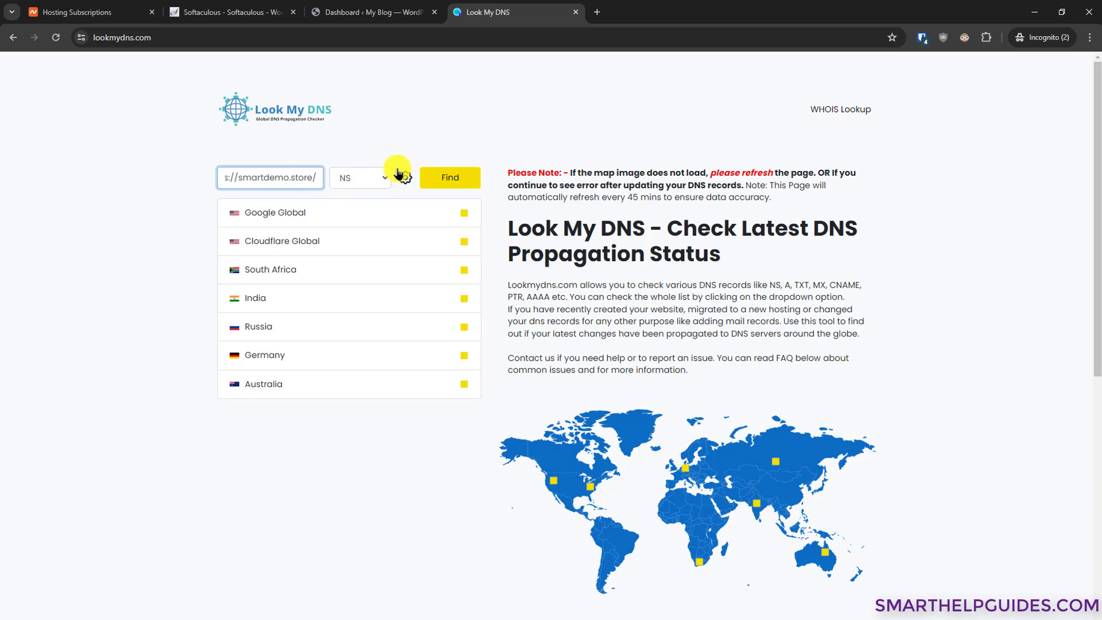
pyautogui.click(466, 175)
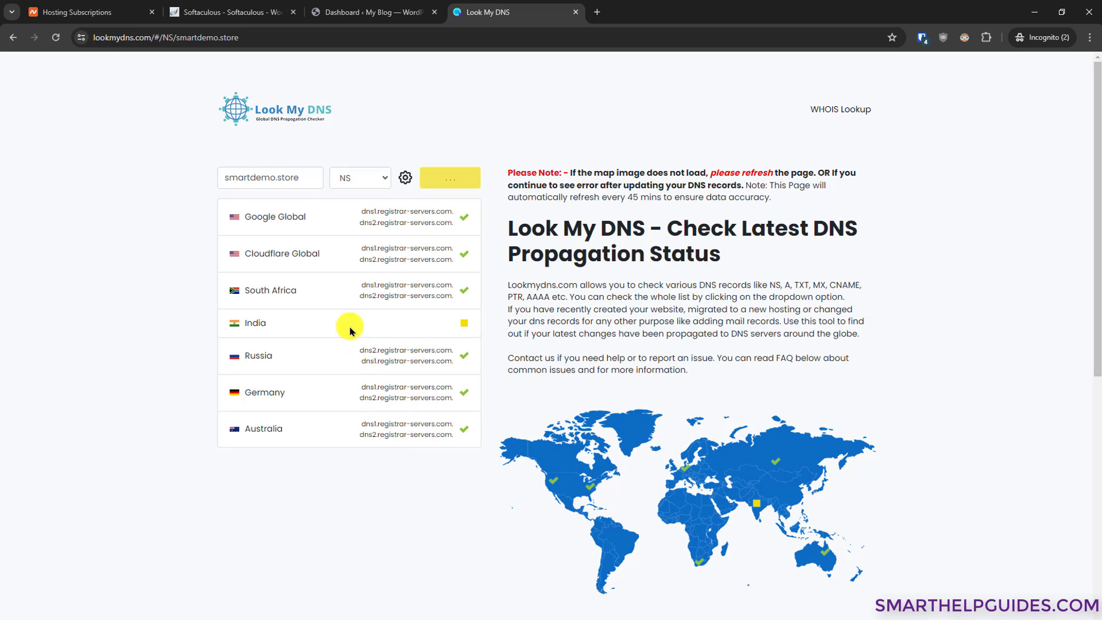
# Check smartdemo.store's A records and scroll through the propagation results.
pyautogui.click(358, 178)
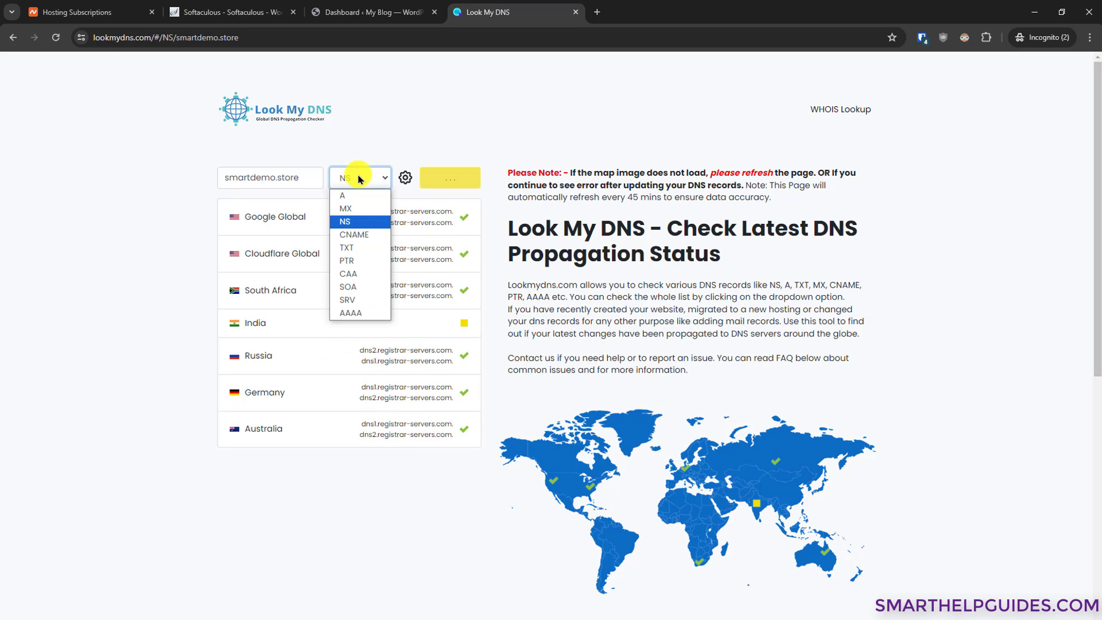
pyautogui.click(361, 196)
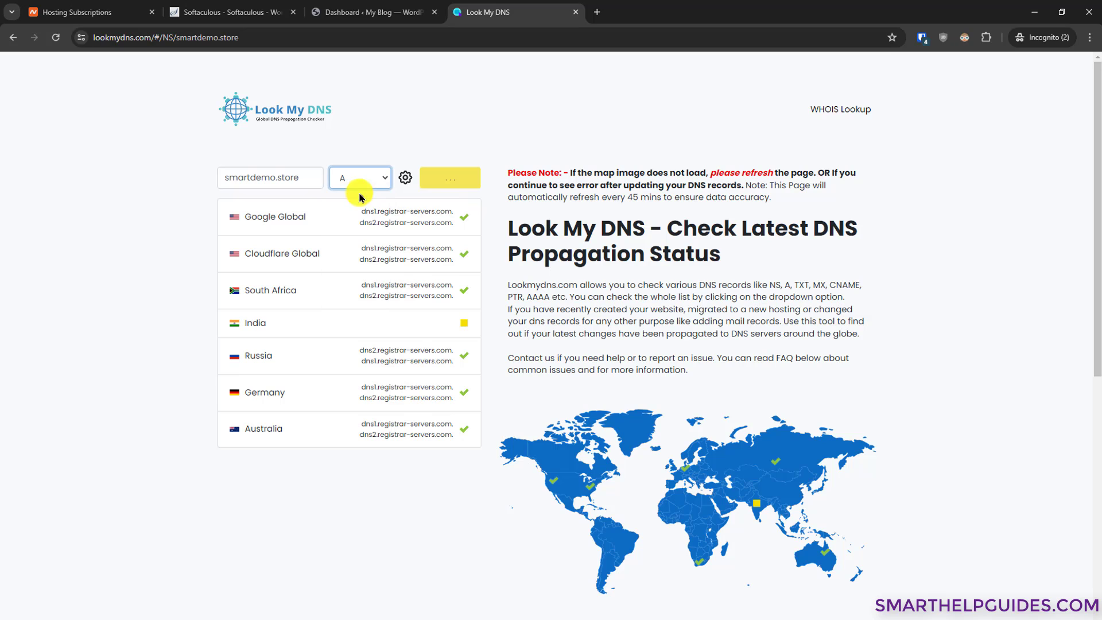
pyautogui.click(448, 179)
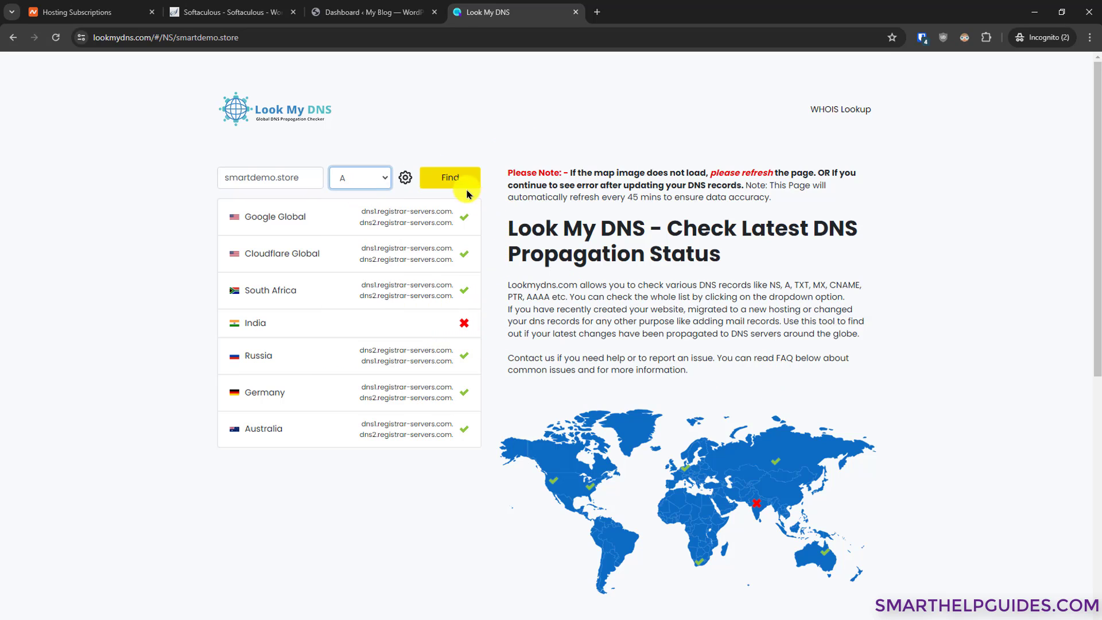
pyautogui.click(458, 184)
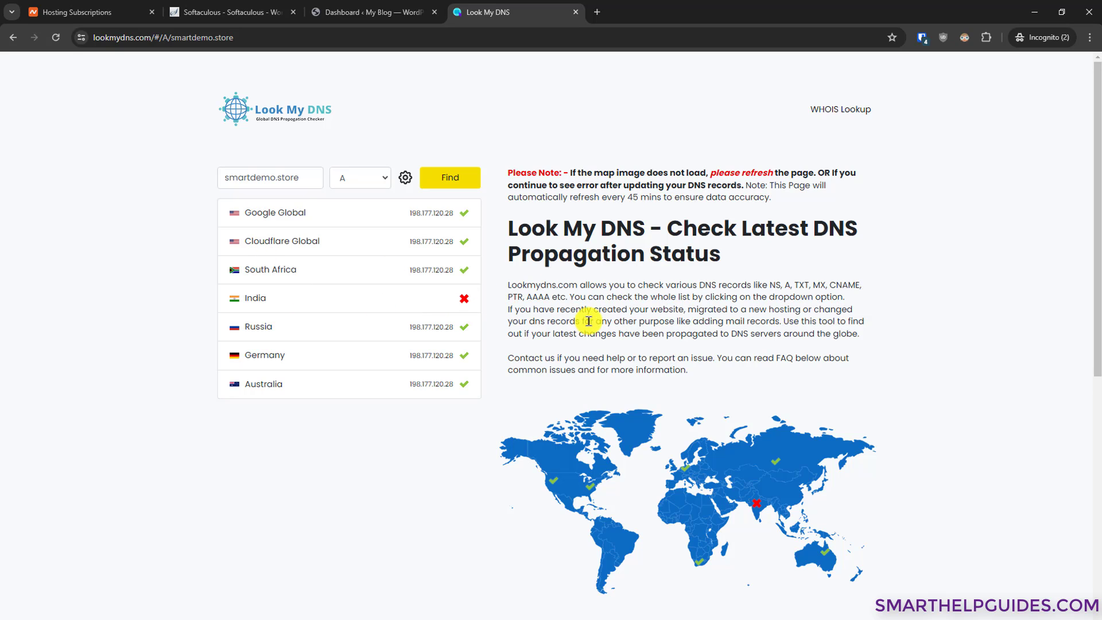
pyautogui.scroll(-1, 465, 315)
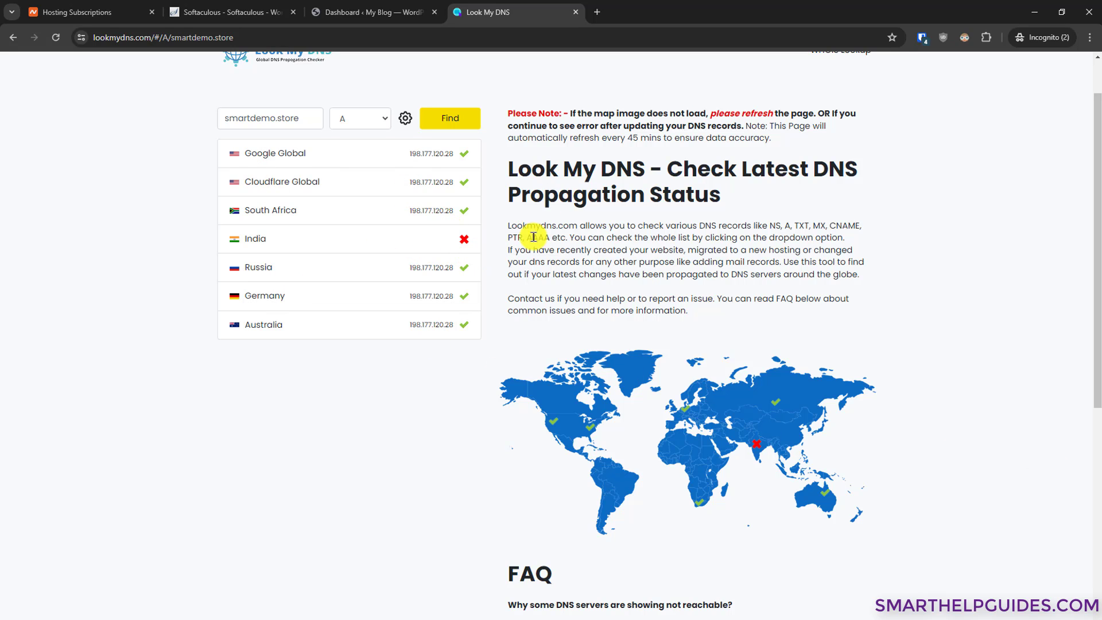
pyautogui.scroll(-3, 911, 324)
pyautogui.scroll(4, 911, 324)
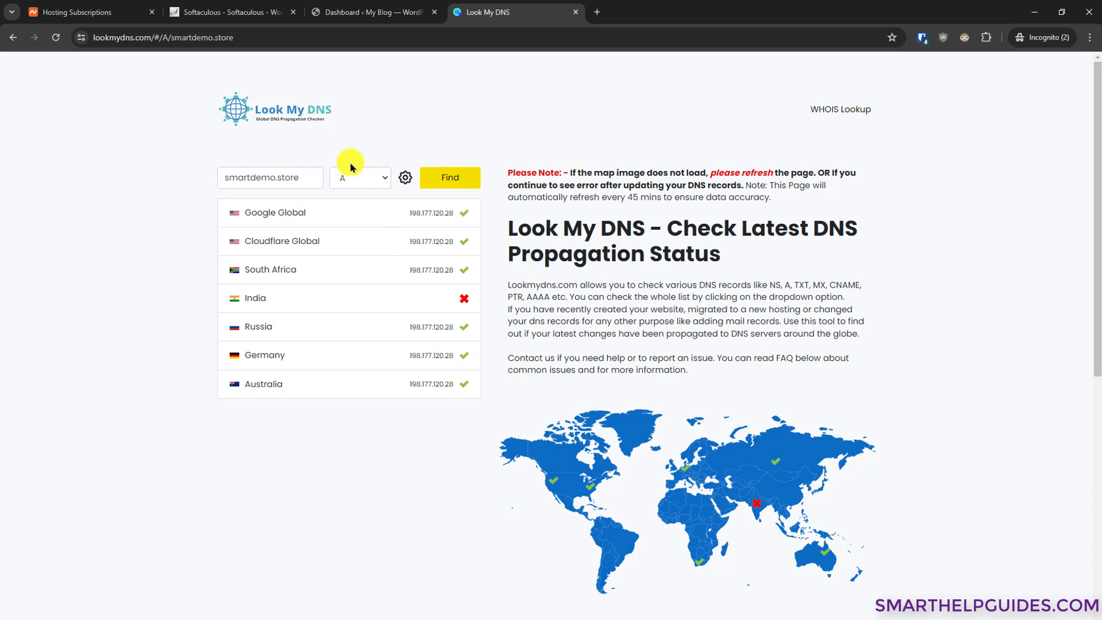
# Look up smartdemo.store's NS records to confirm they have propagated.
pyautogui.click(360, 177)
pyautogui.click(350, 207)
pyautogui.click(453, 179)
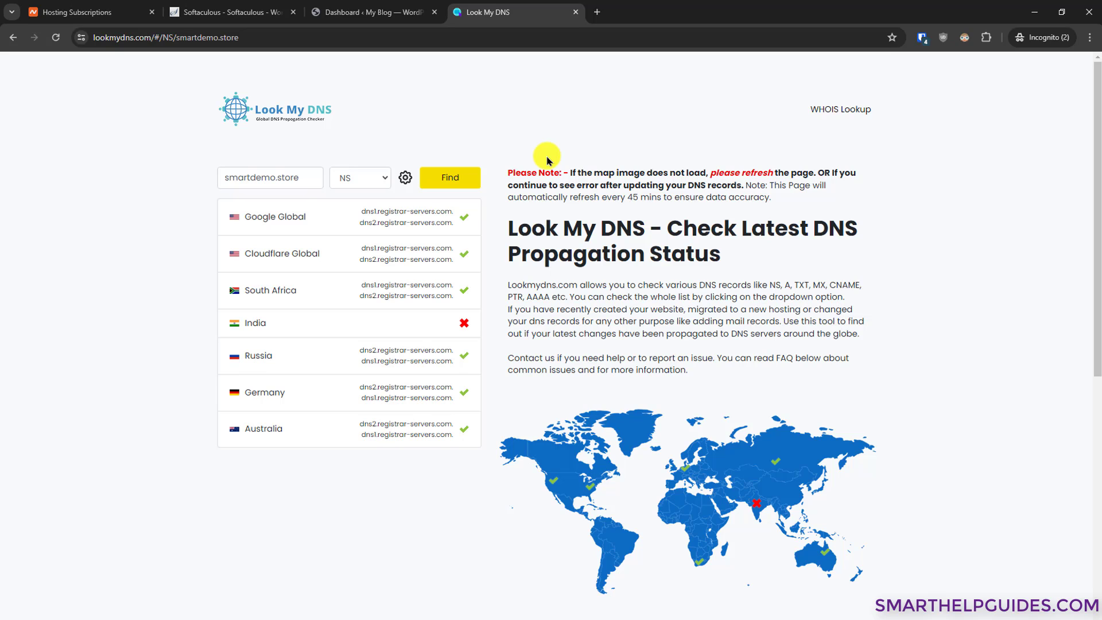
# Check a nonexistent domain altered with '454', then return to the WordPress dashboard.
pyautogui.click(276, 175)
pyautogui.write('454')
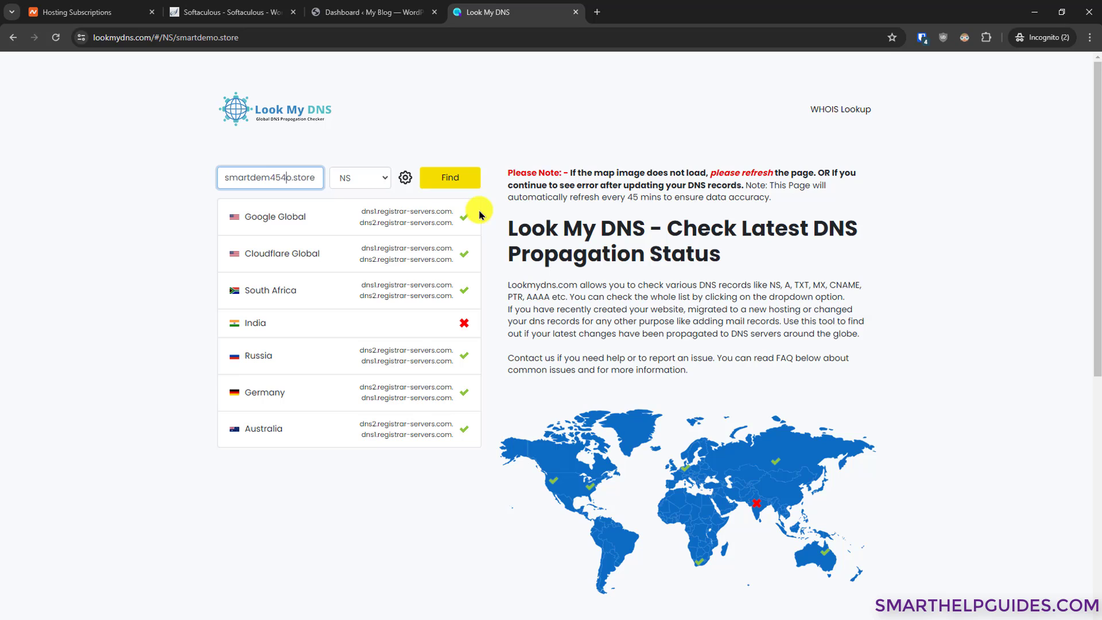
pyautogui.click(432, 171)
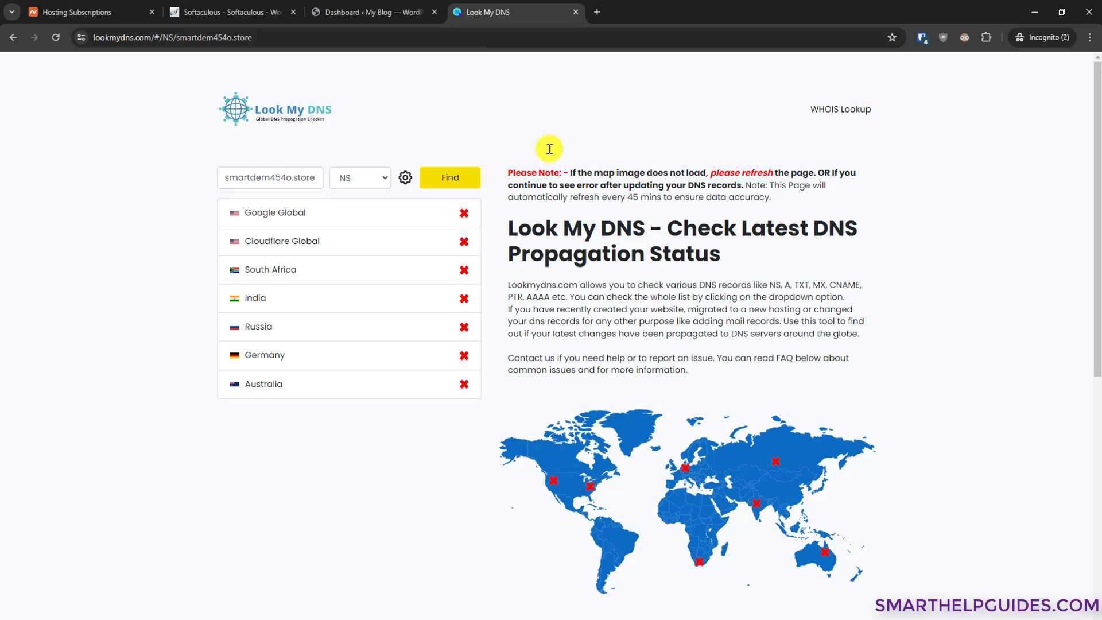
pyautogui.click(353, 10)
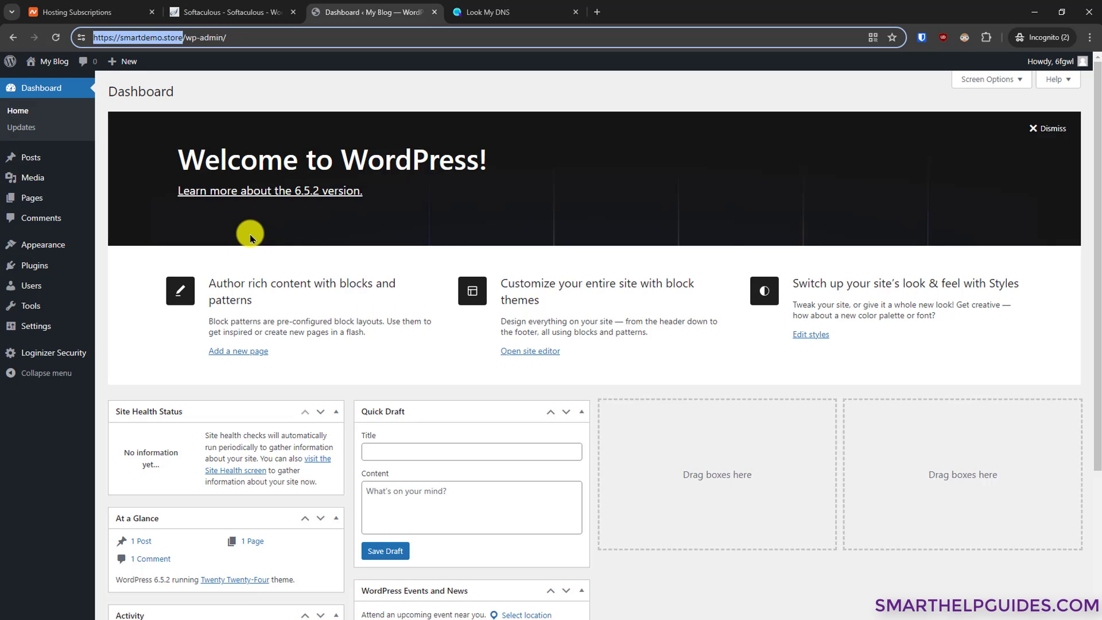
# Go to Appearance > Themes > Add New Theme and search for 'astra'.
pyautogui.moveTo(52, 246)
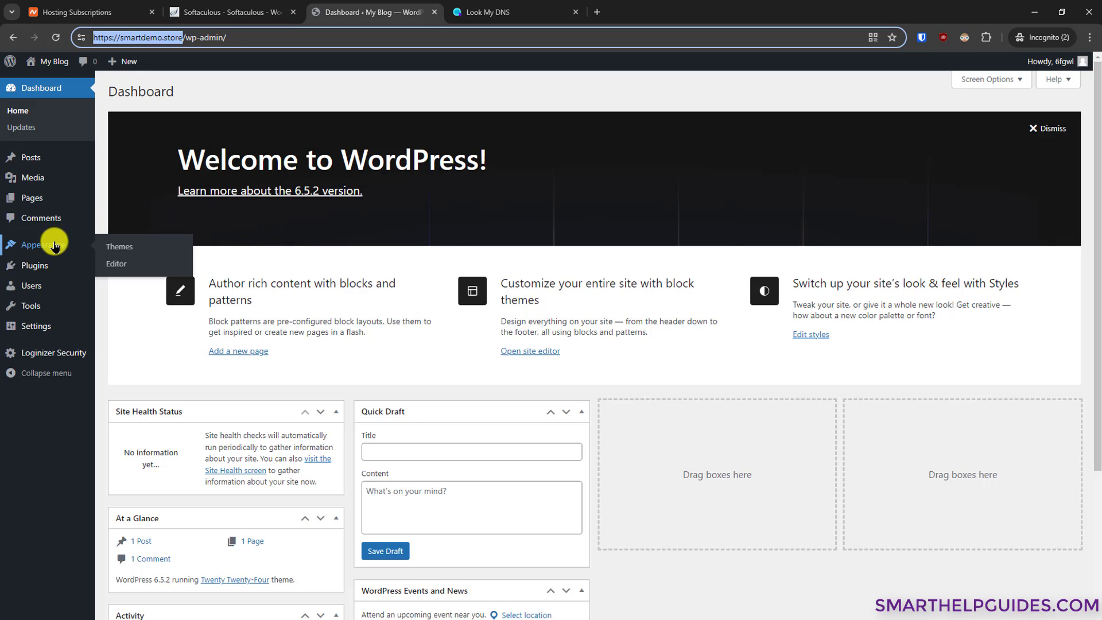
pyautogui.click(110, 248)
pyautogui.moveTo(71, 261)
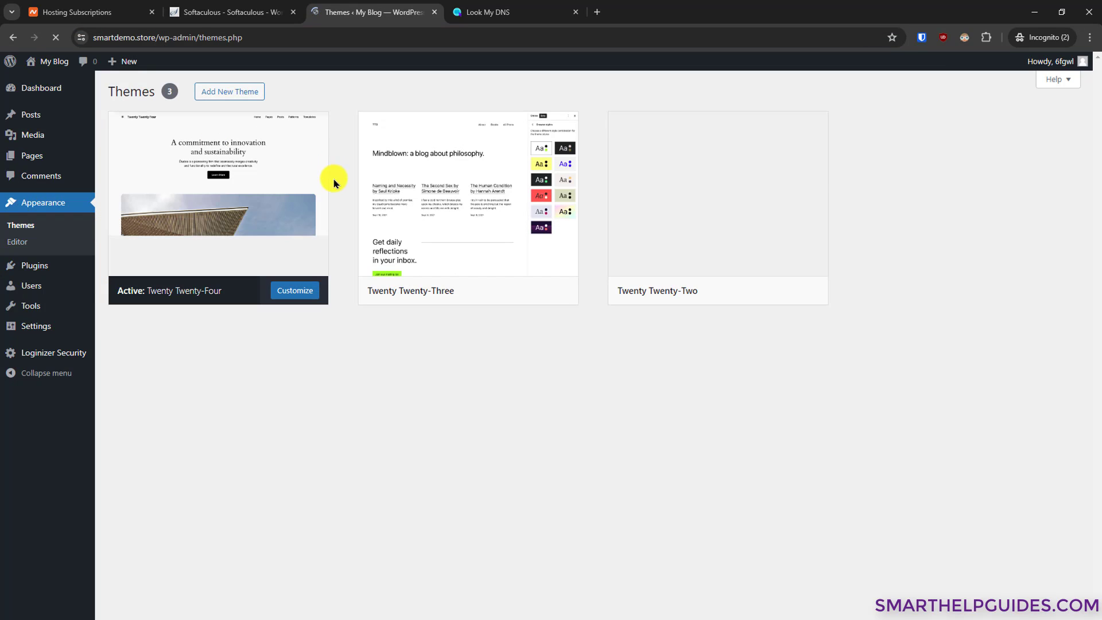
pyautogui.click(241, 99)
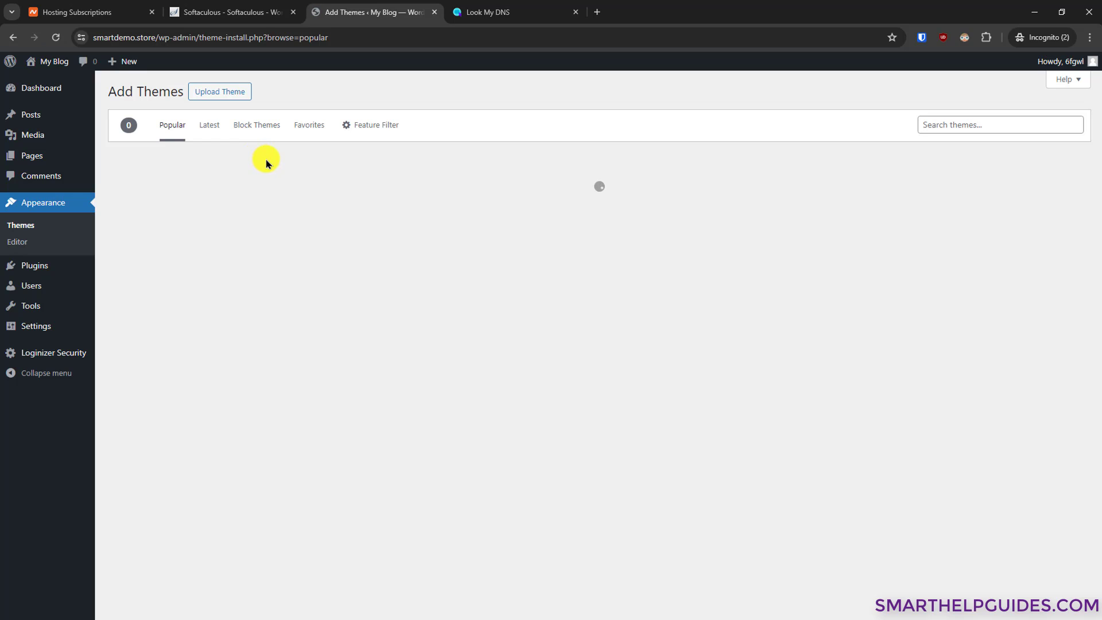
pyautogui.click(962, 126)
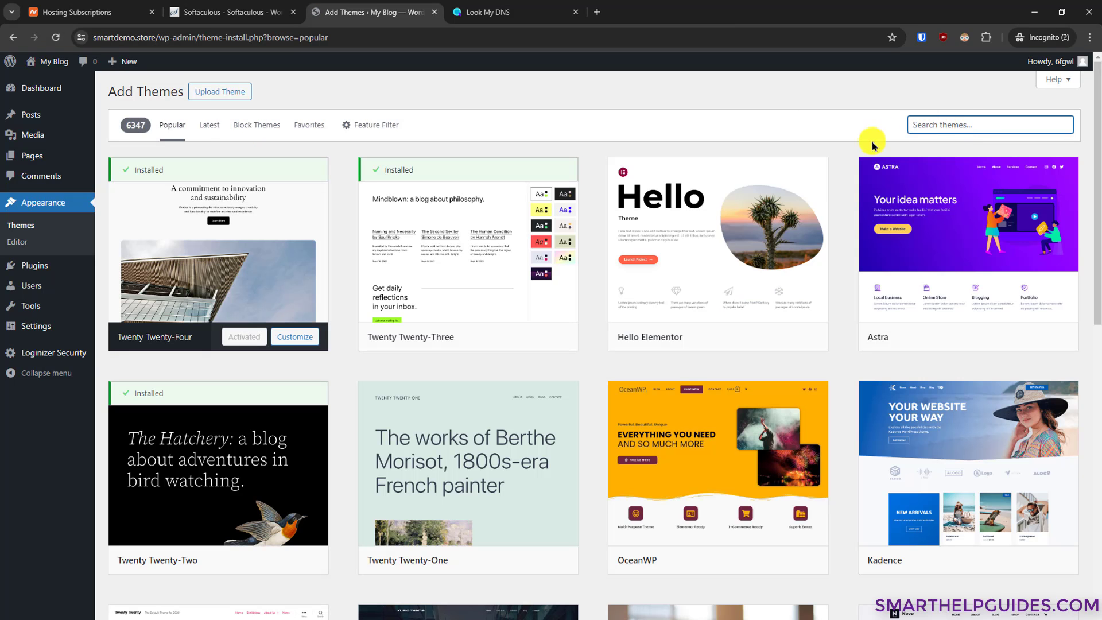
# Install and activate the Astra theme, then start the Starter Templates setup.
pyautogui.moveTo(1008, 223)
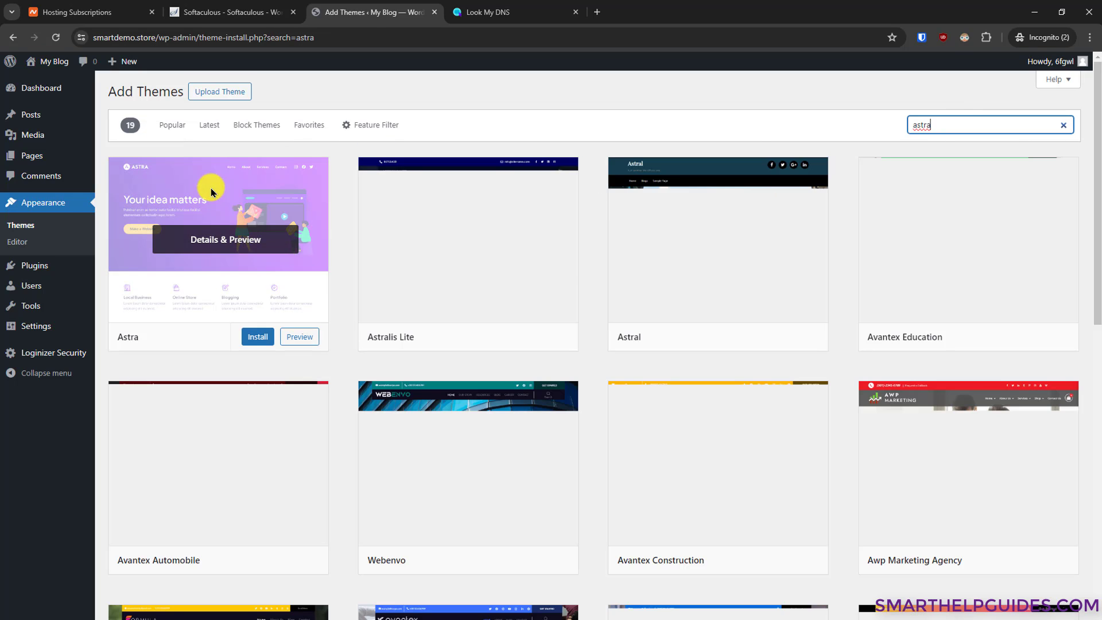
pyautogui.click(254, 335)
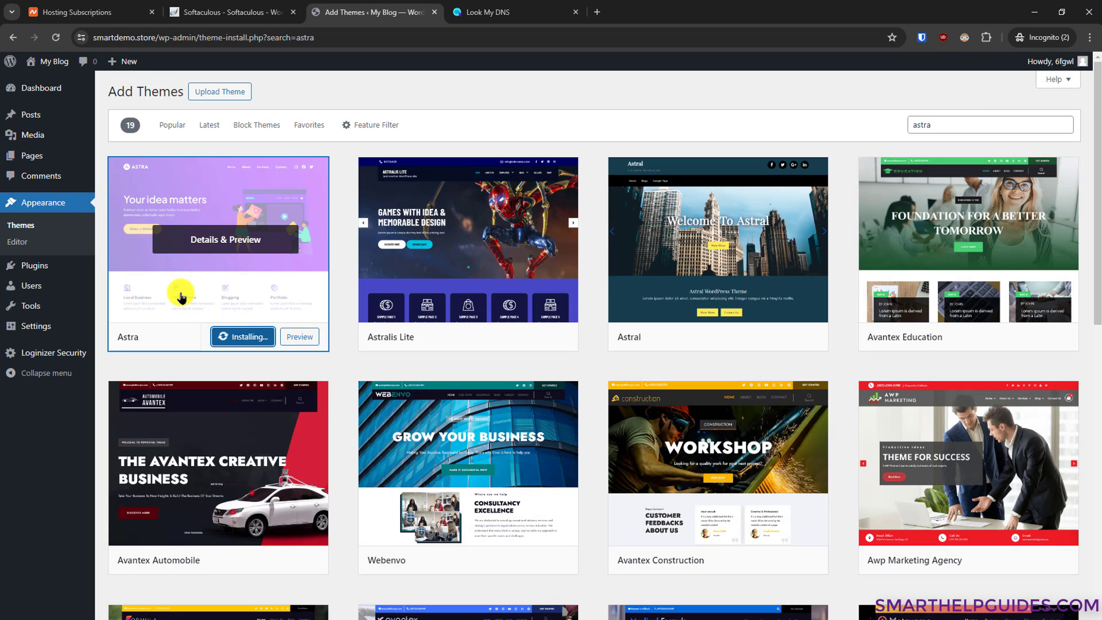
pyautogui.click(234, 336)
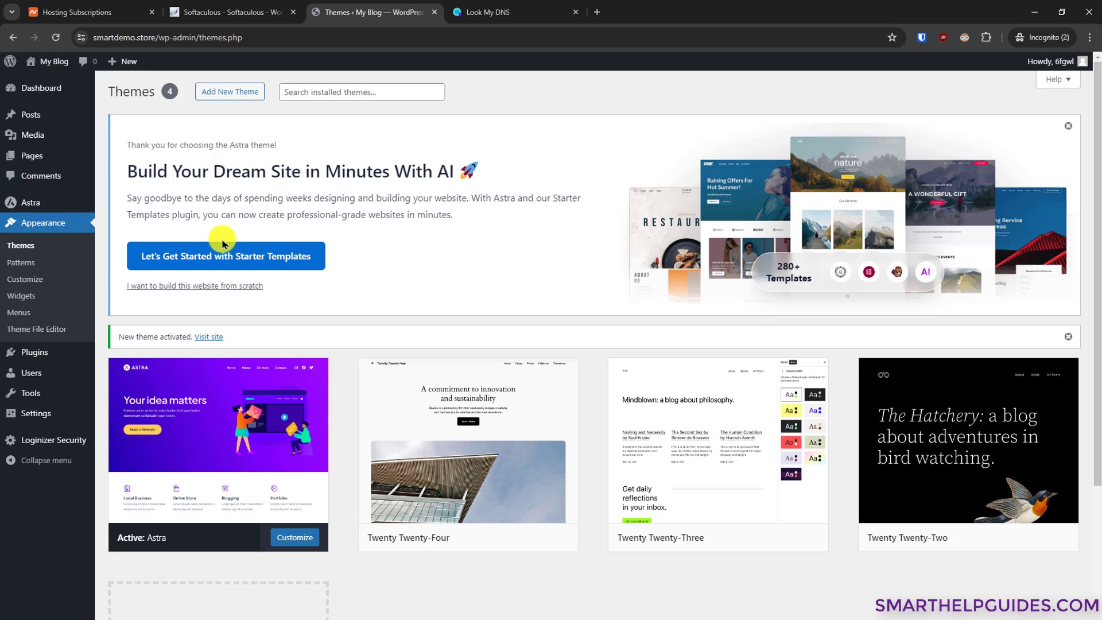
pyautogui.click(239, 257)
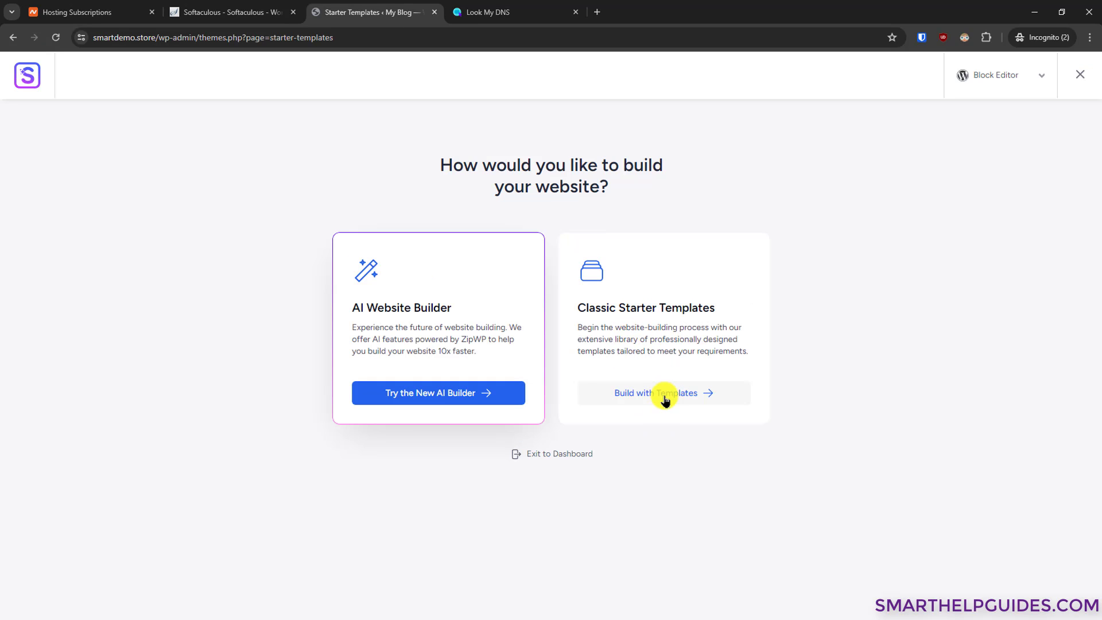
# Choose Build with Templates and pick the Block Editor as the page builder.
pyautogui.click(666, 398)
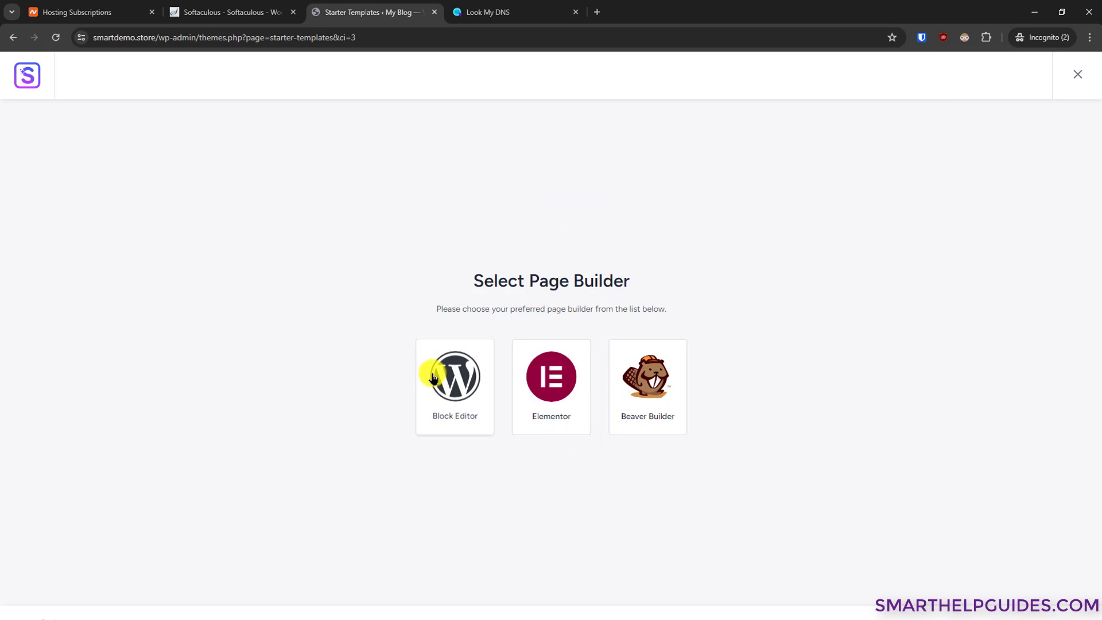
pyautogui.click(468, 391)
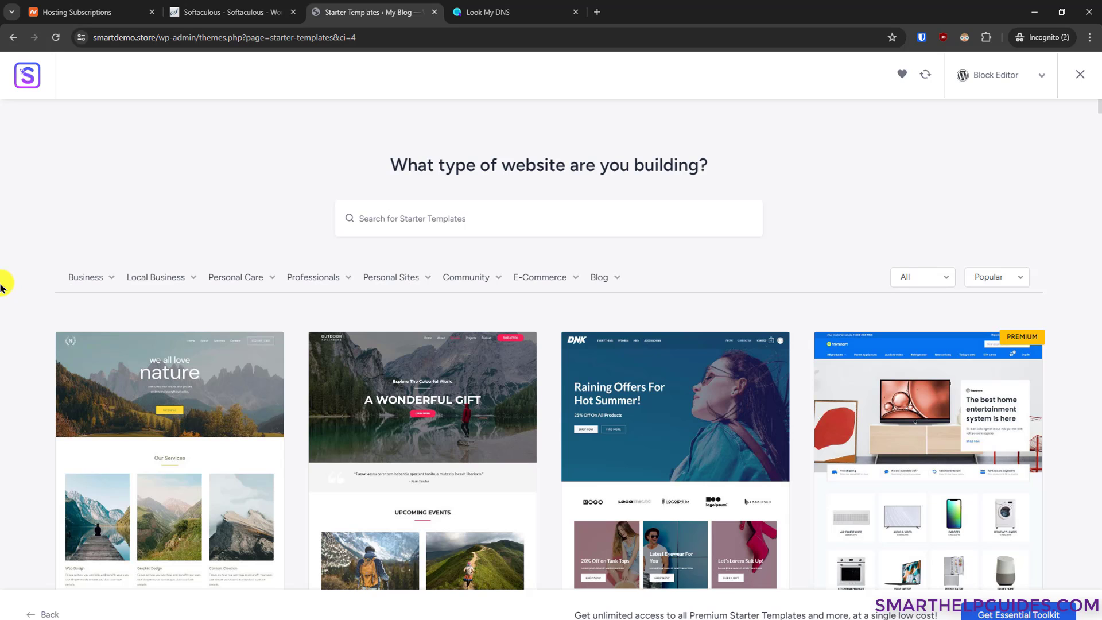
pyautogui.scroll(-4, 2, 286)
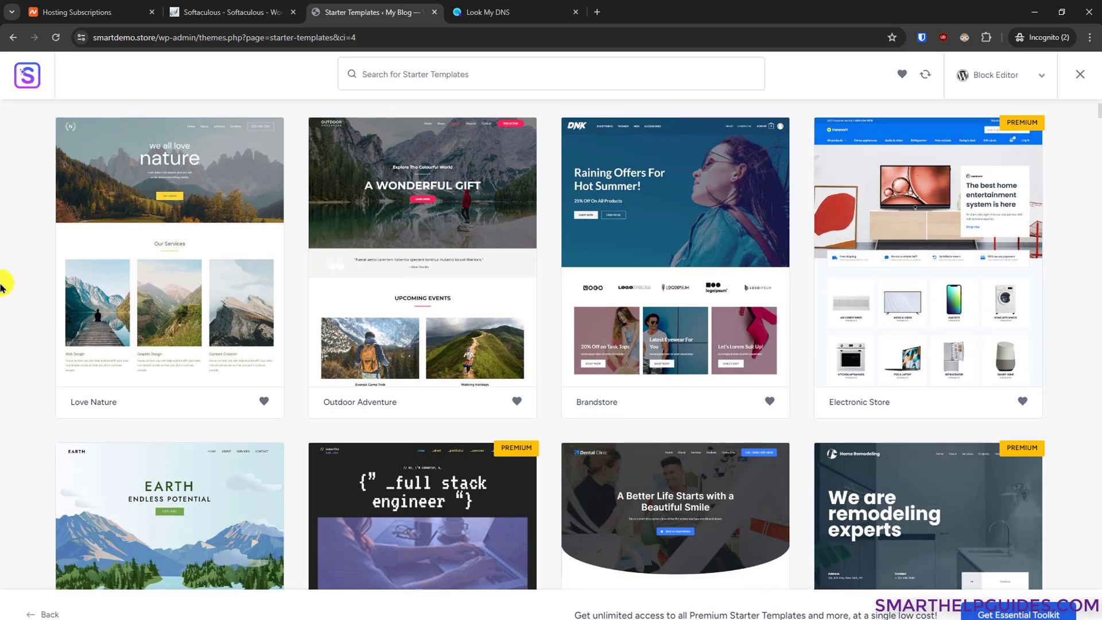
pyautogui.scroll(3, 3, 287)
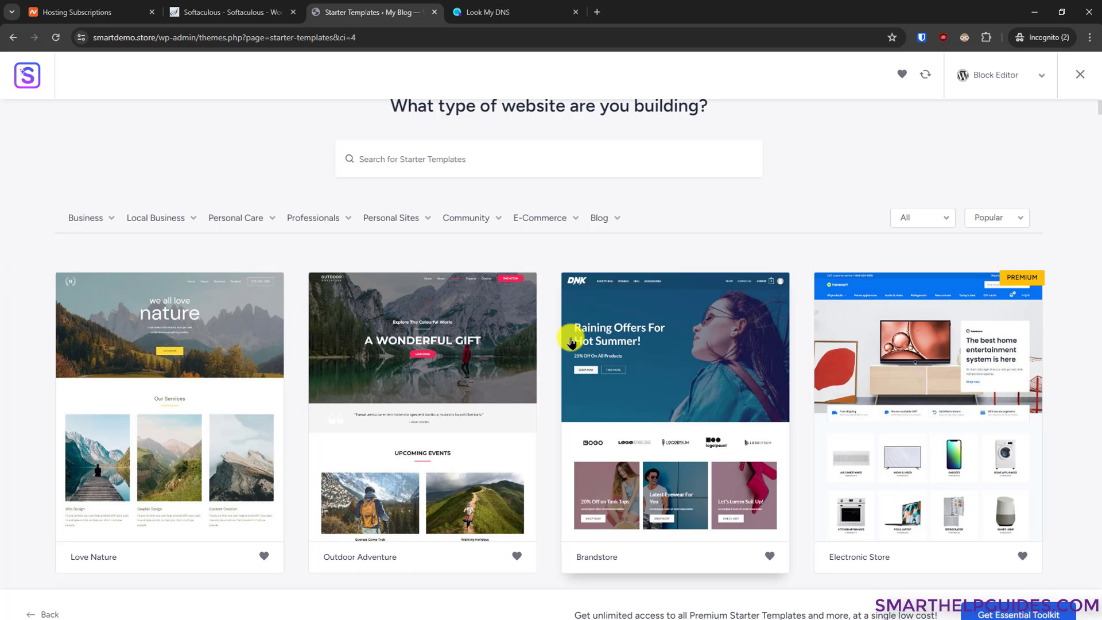
# Browse the Block Editor template gallery and its category filters.
pyautogui.scroll(-1, 573, 342)
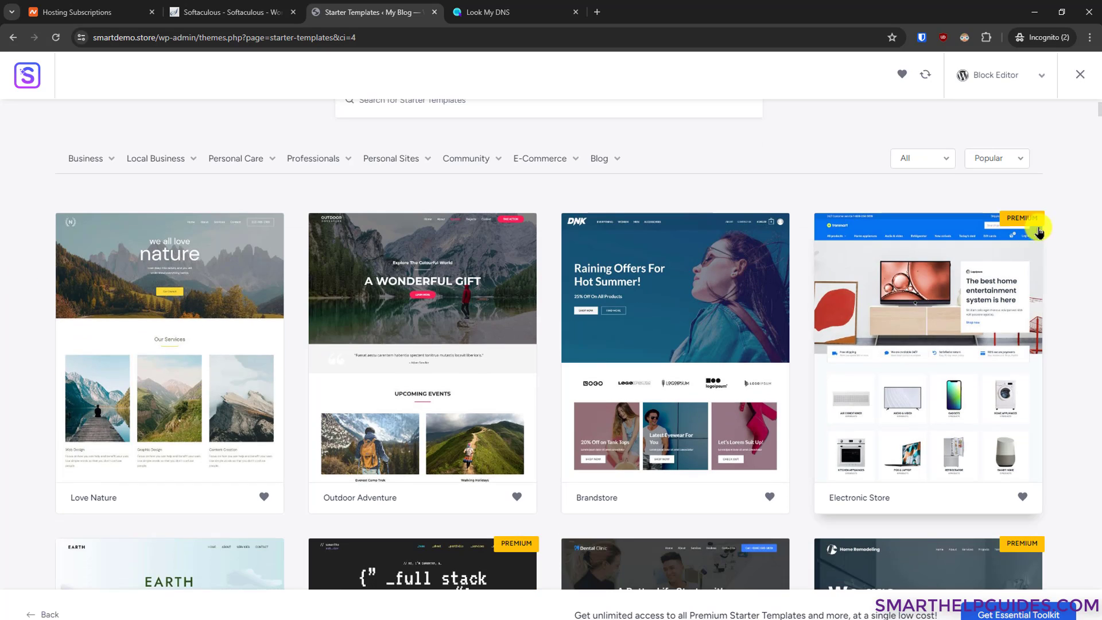
pyautogui.scroll(-5, 1040, 294)
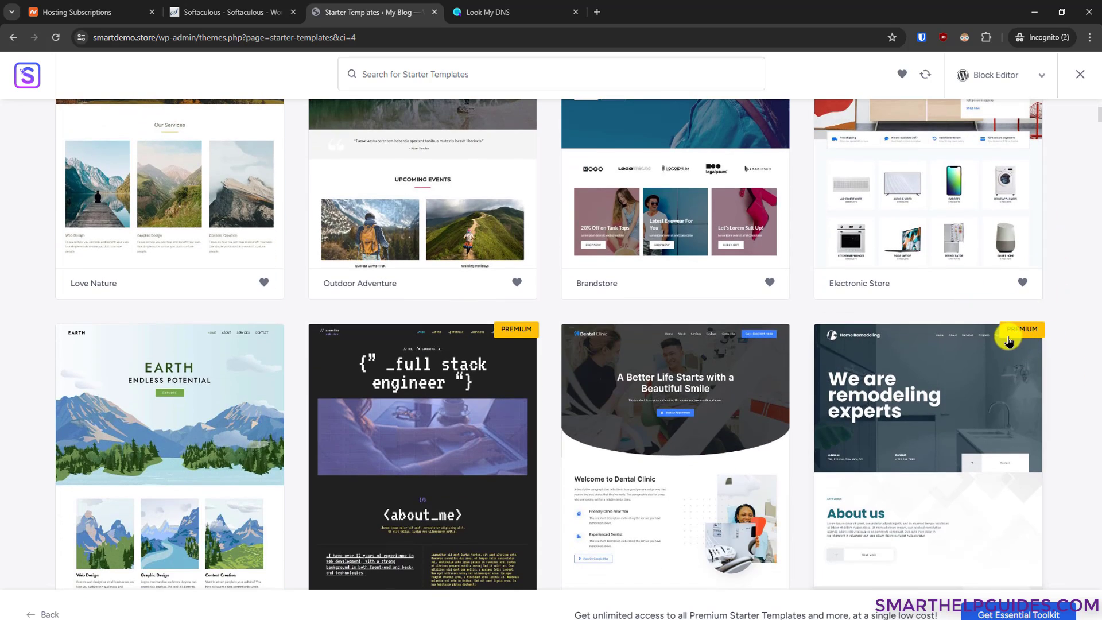
pyautogui.scroll(-4, 658, 255)
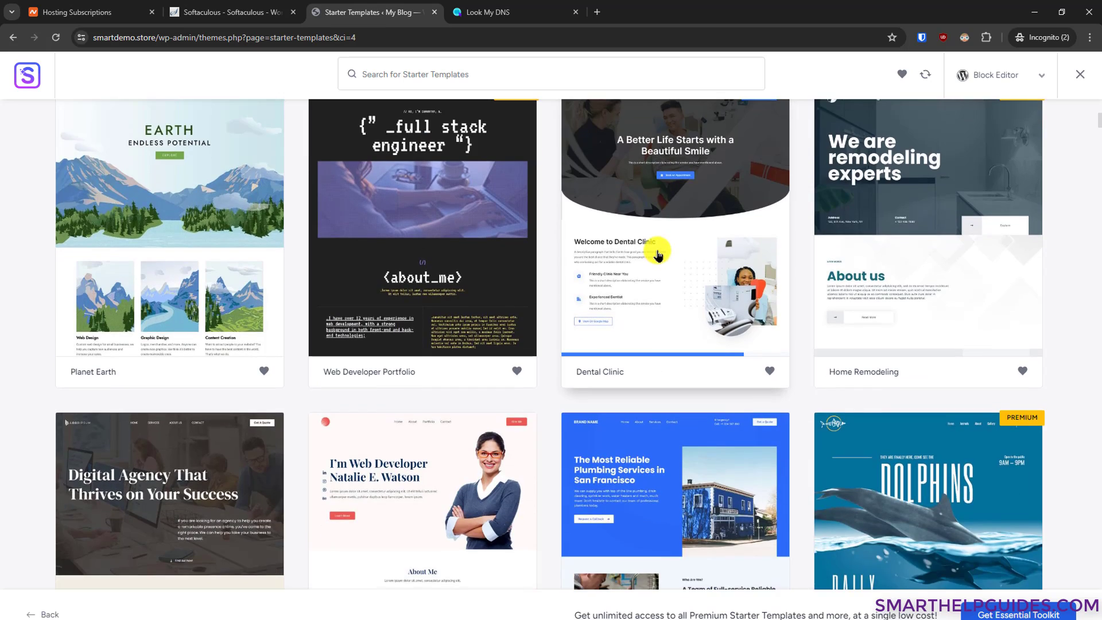
pyautogui.scroll(-4, 659, 255)
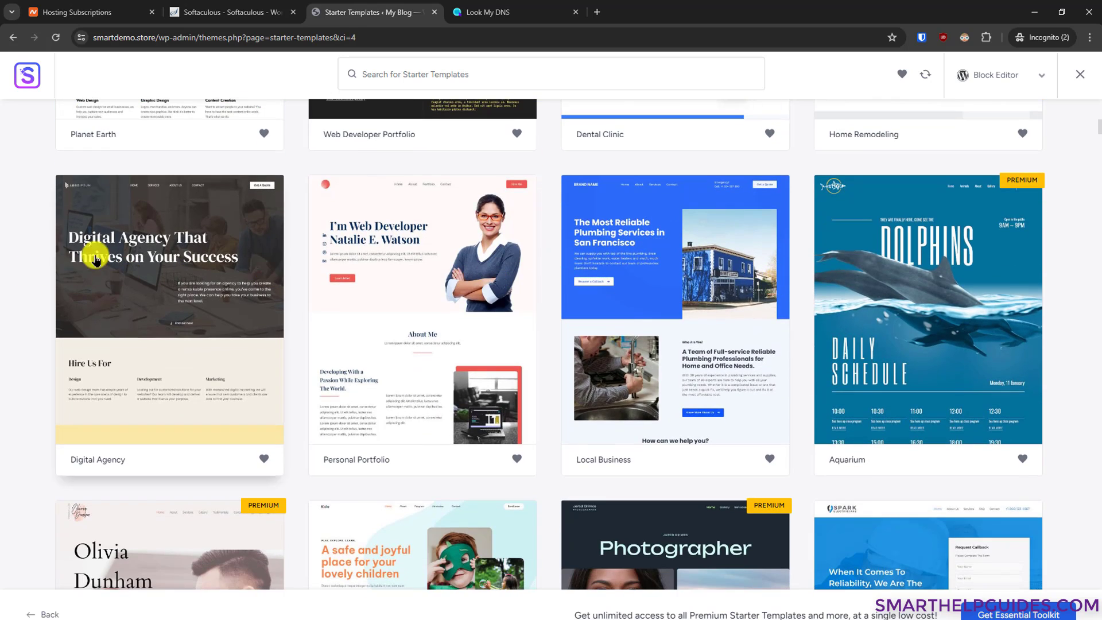
pyautogui.scroll(-3, 586, 332)
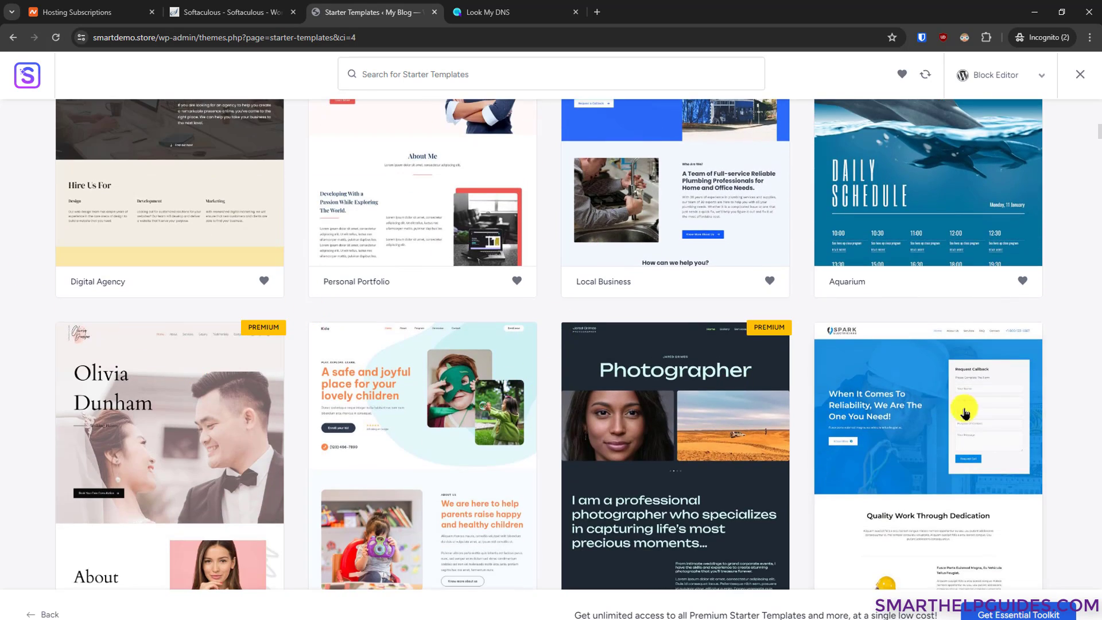
pyautogui.scroll(15, 608, 229)
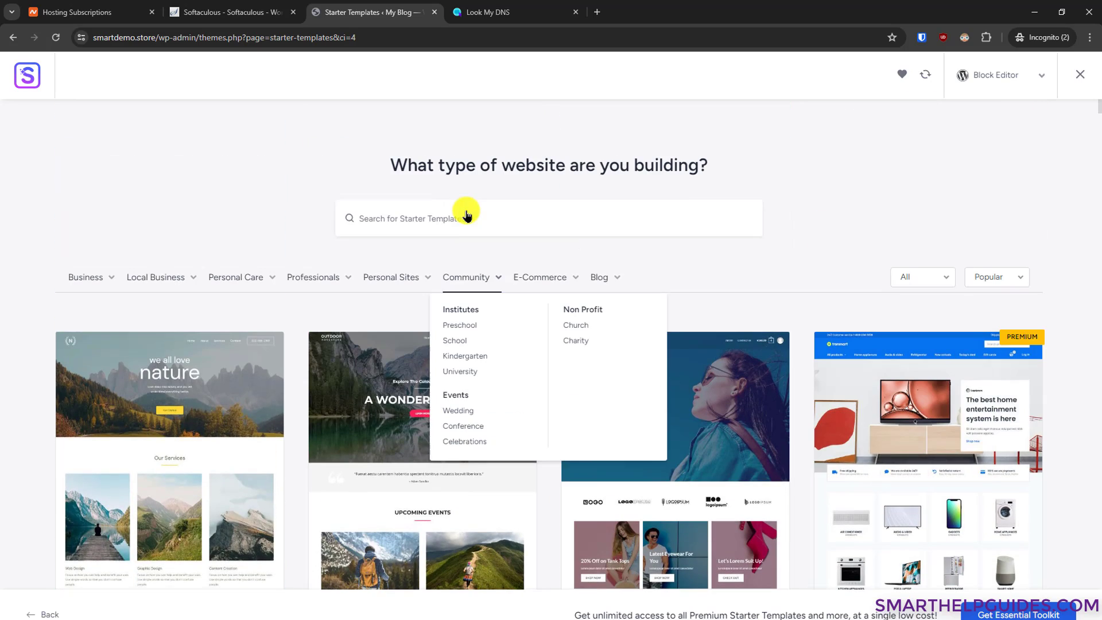
pyautogui.moveTo(181, 280)
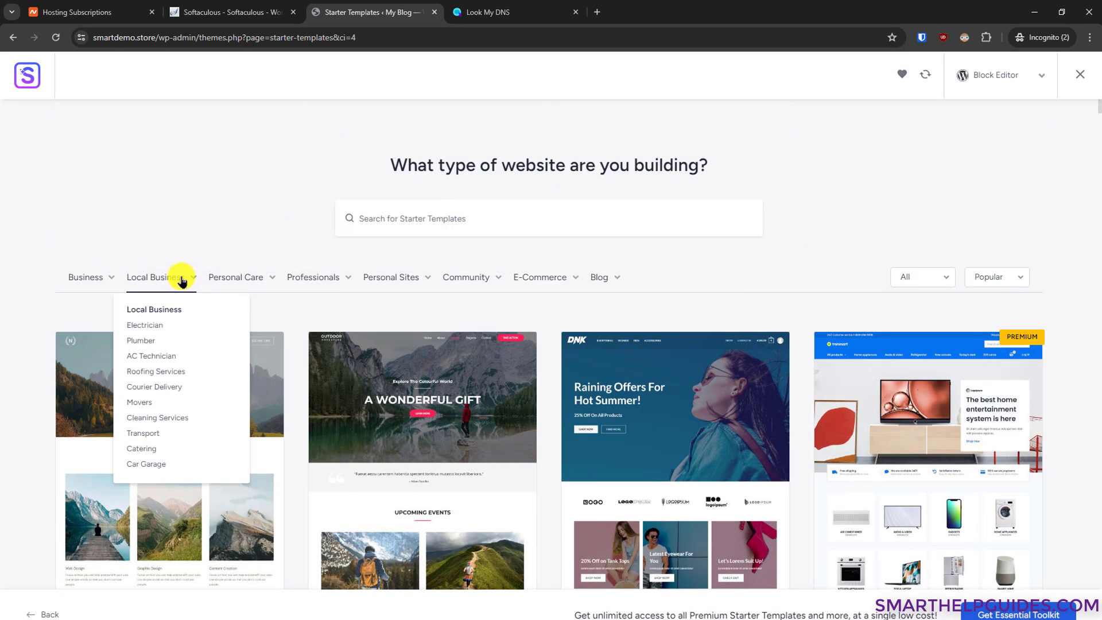
pyautogui.moveTo(507, 283)
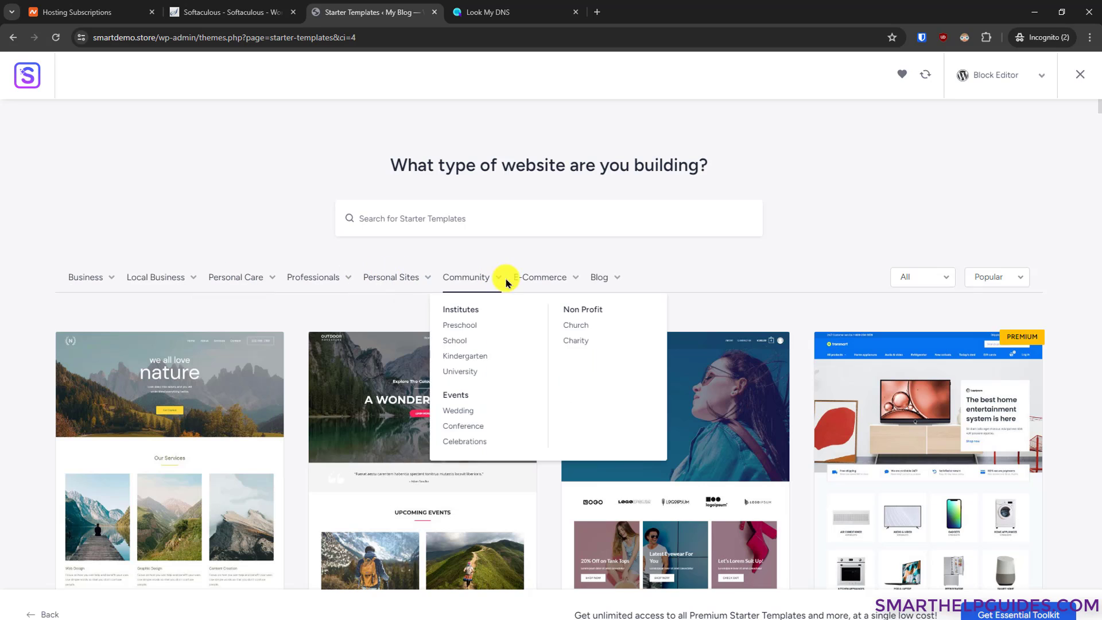
pyautogui.scroll(-2, 190, 275)
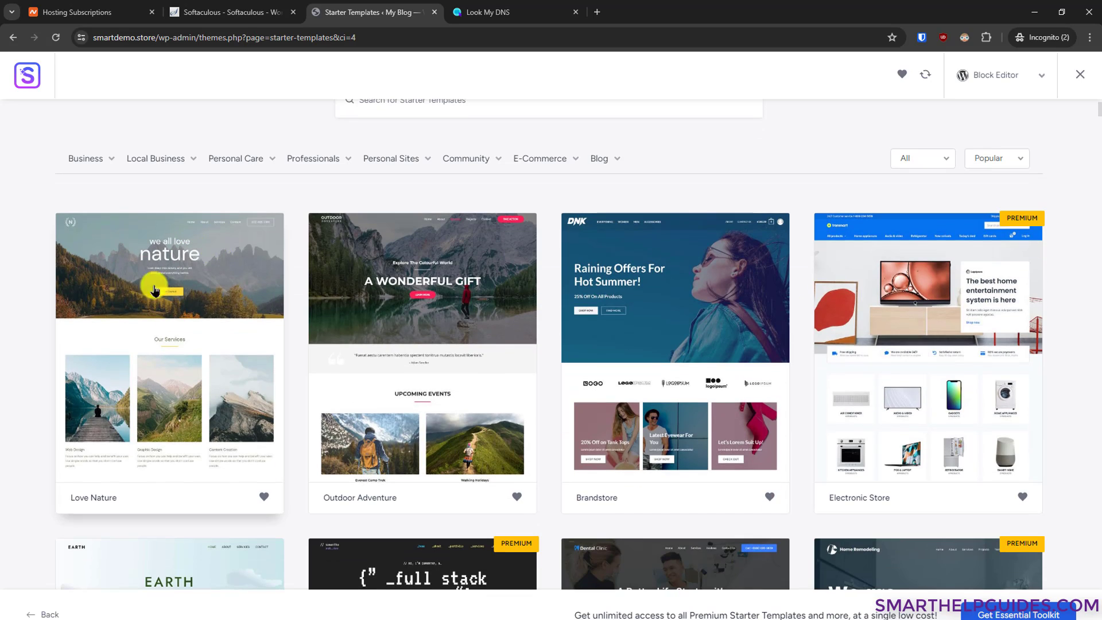
pyautogui.click(451, 319)
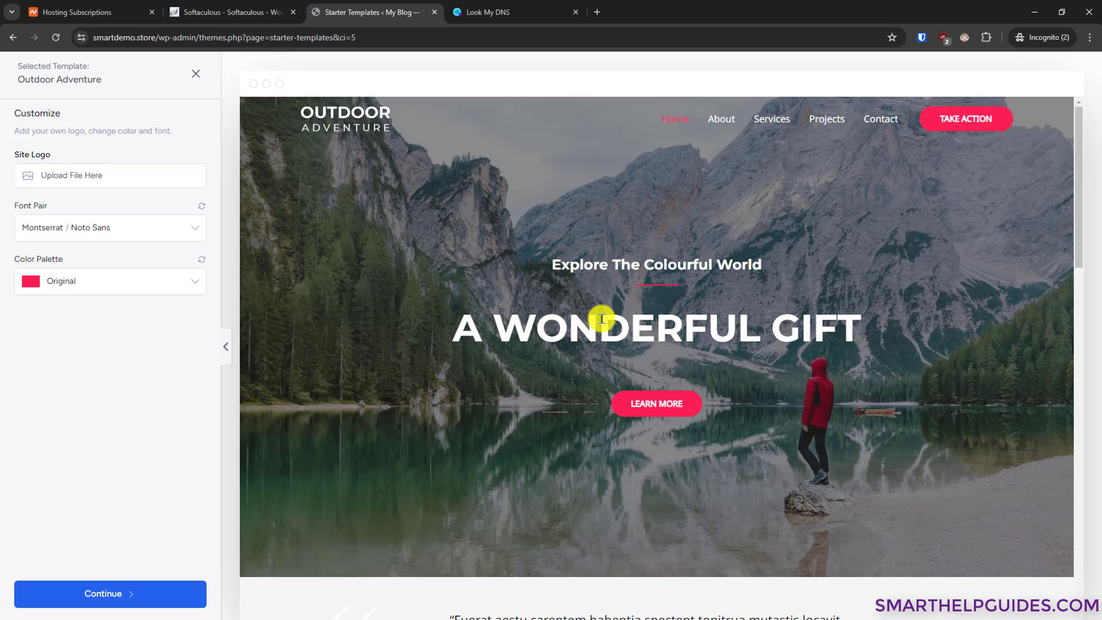
pyautogui.scroll(-10, 603, 313)
pyautogui.scroll(-10, 619, 315)
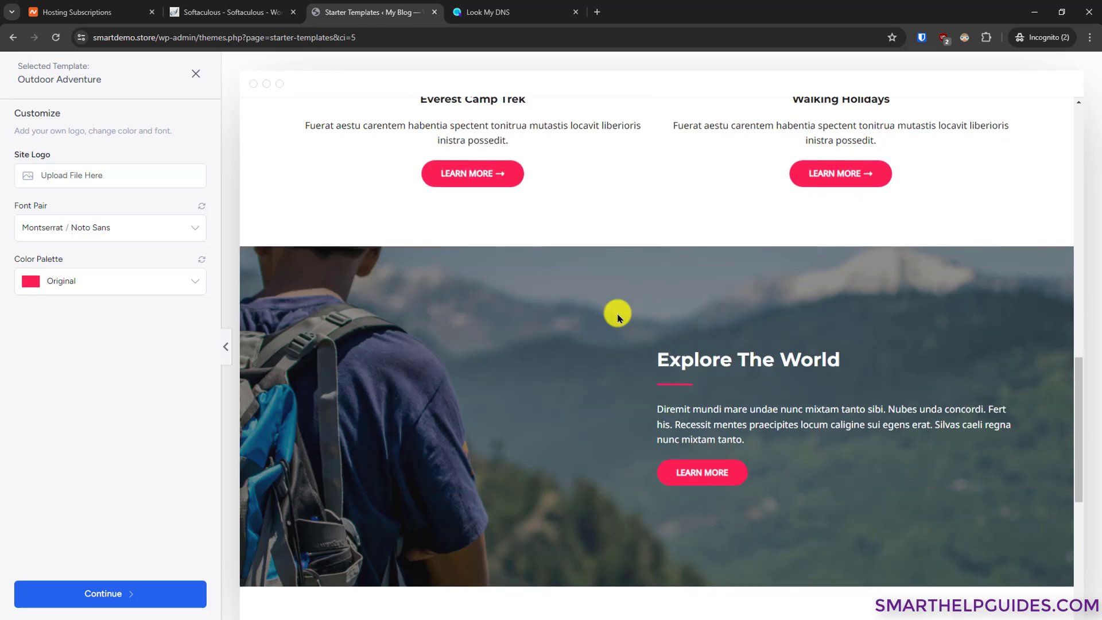
pyautogui.scroll(20, 619, 323)
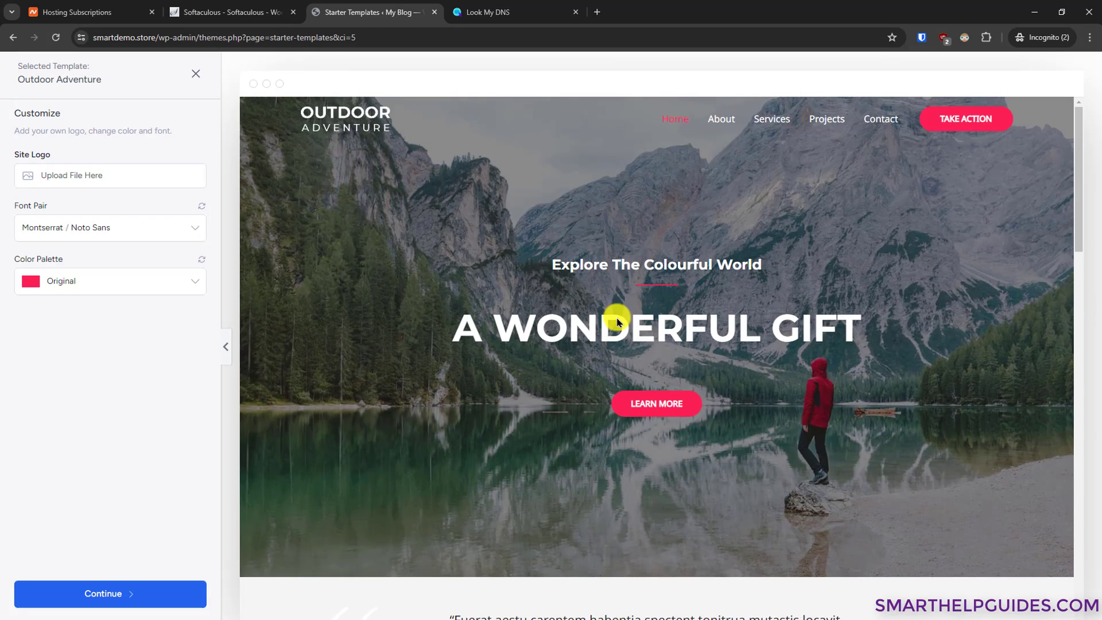
pyautogui.click(761, 125)
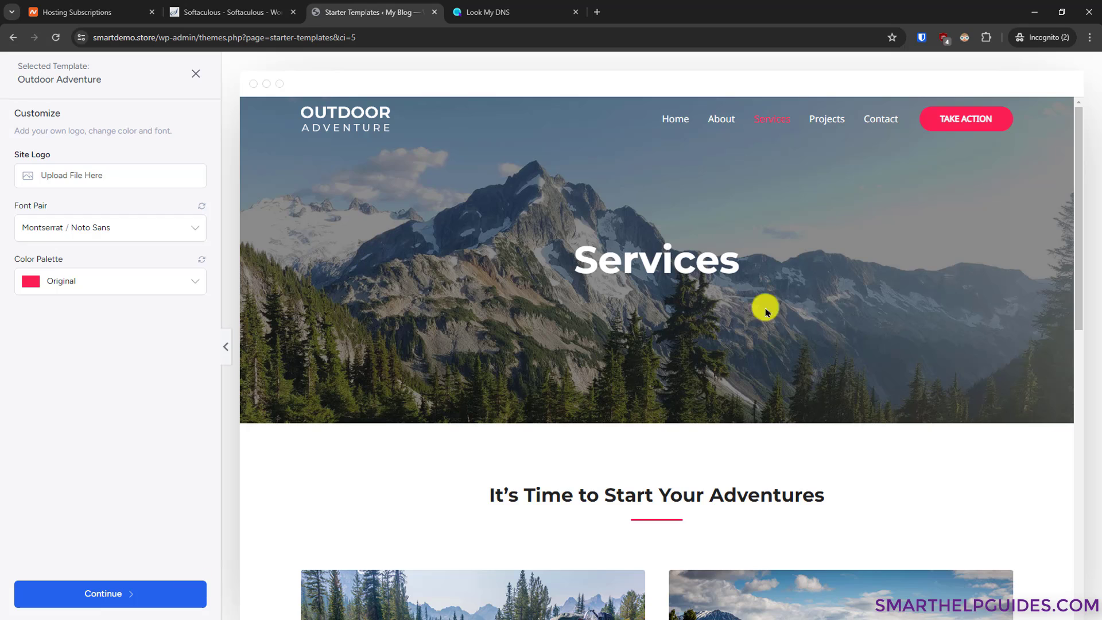
pyautogui.scroll(-6, 818, 364)
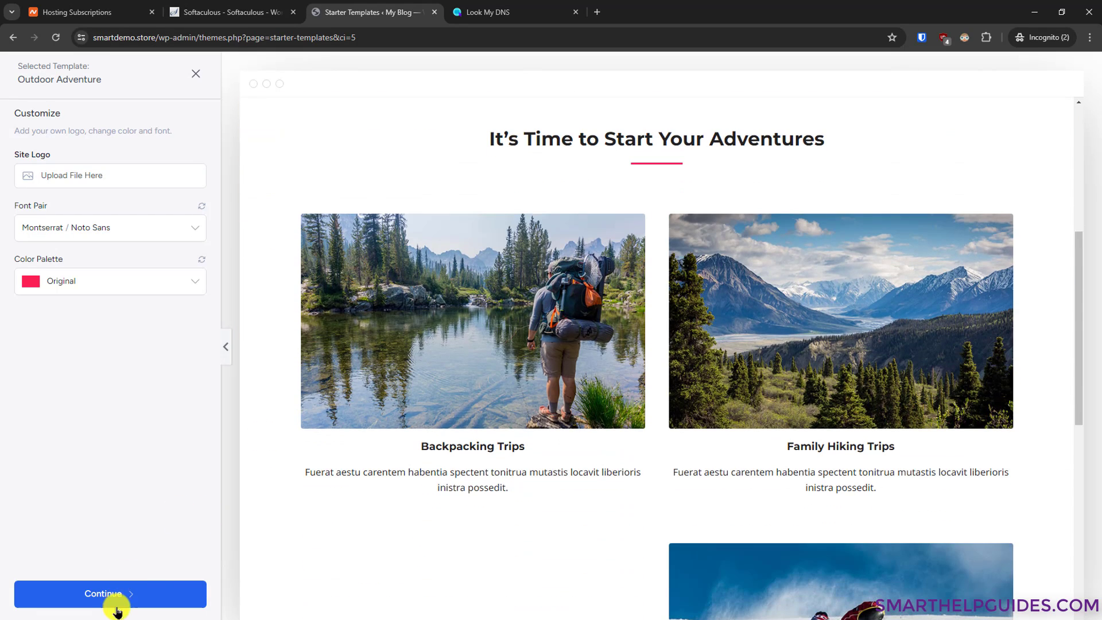
pyautogui.click(118, 609)
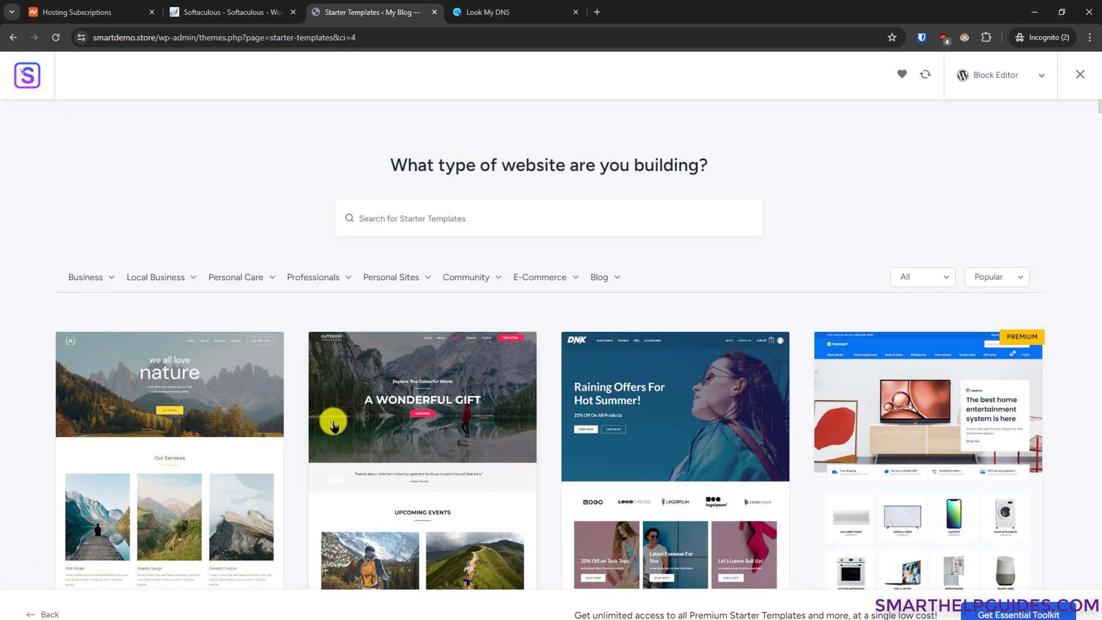
pyautogui.moveTo(553, 278)
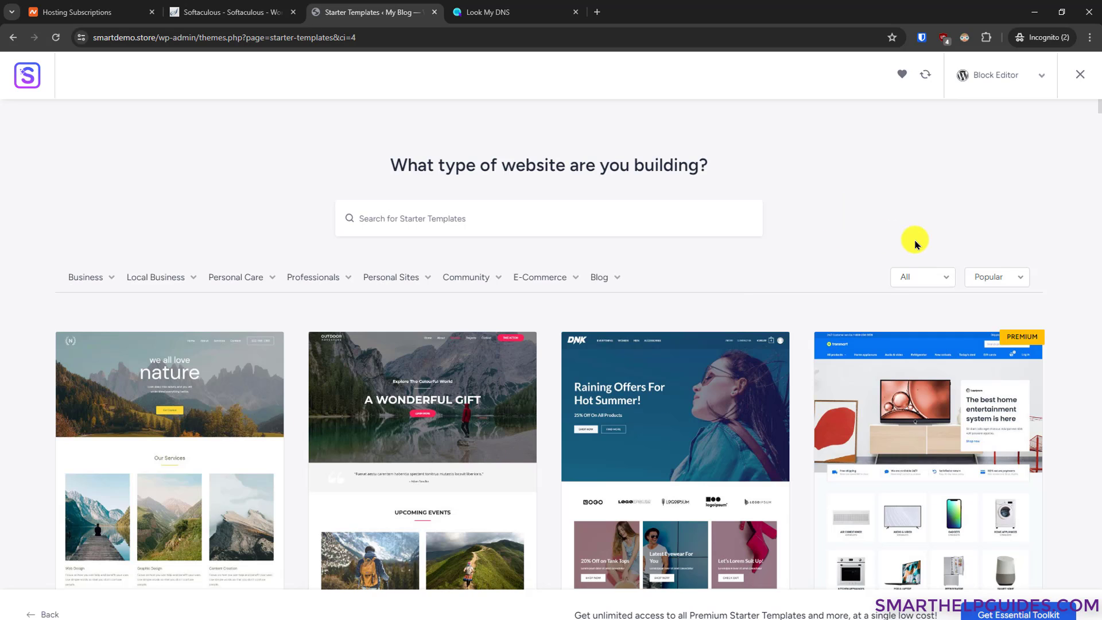
pyautogui.click(435, 390)
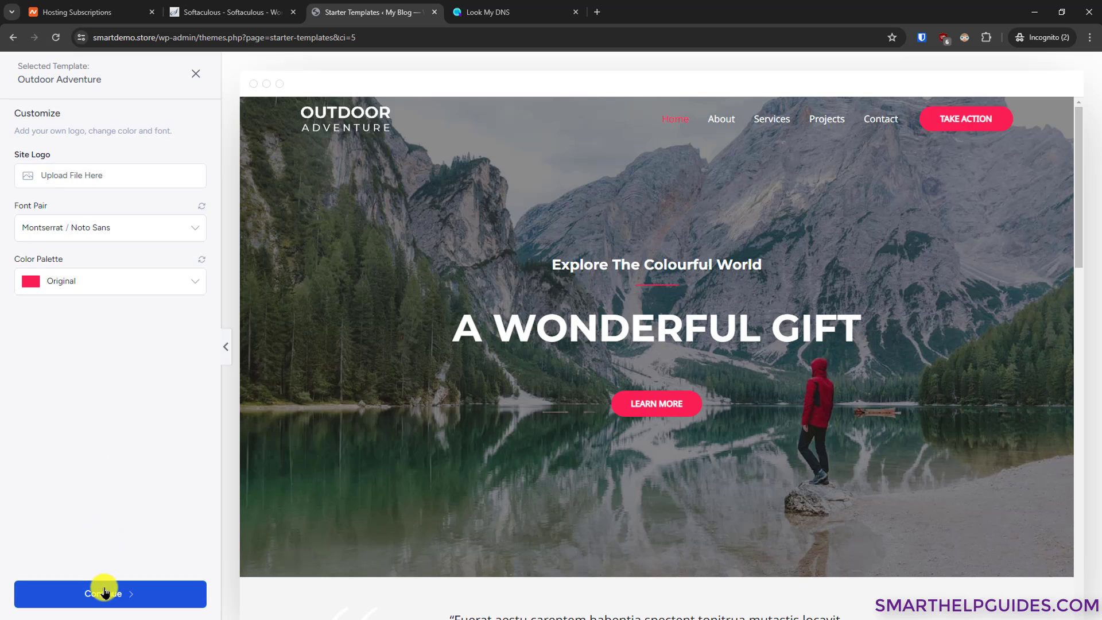
# Opt out of sharing non-sensitive data, build the Outdoor Adventure site and view it.
pyautogui.click(104, 592)
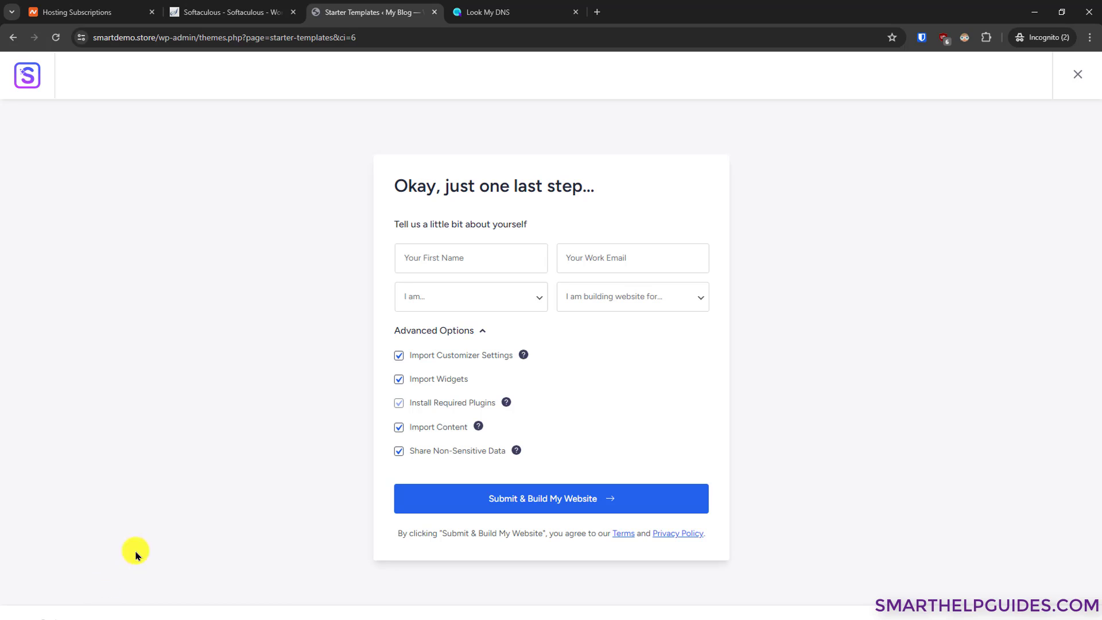
pyautogui.click(399, 451)
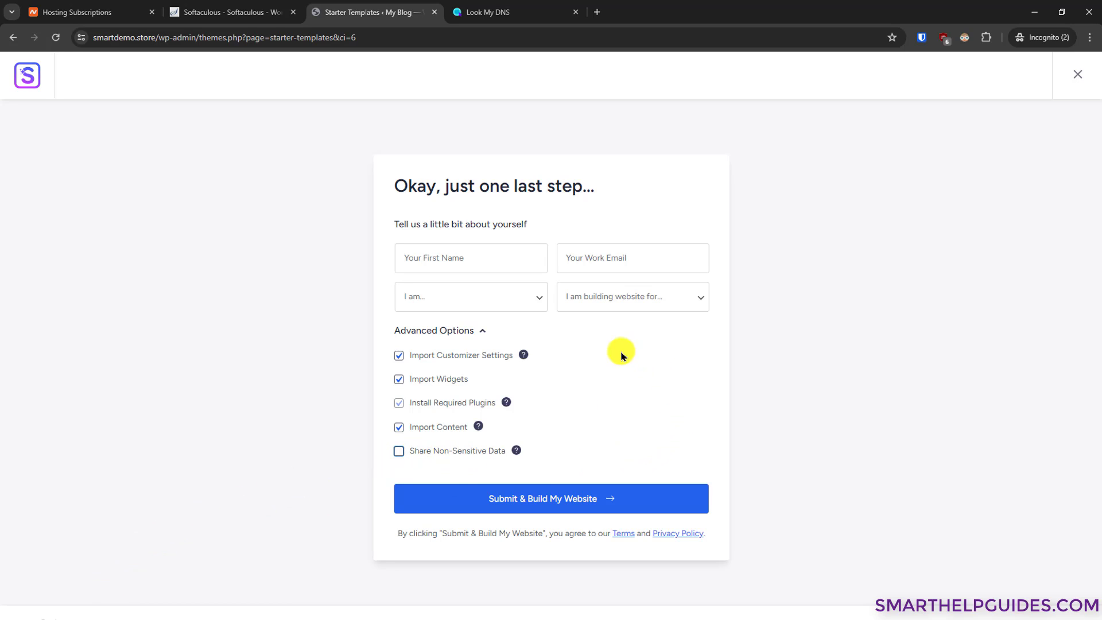
pyautogui.click(535, 500)
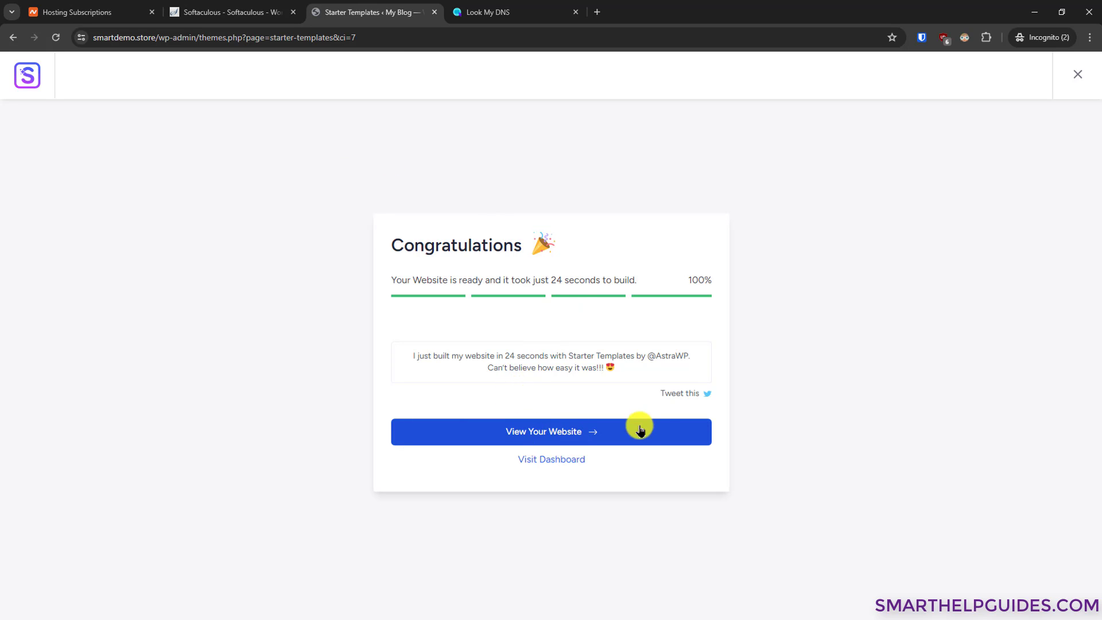
pyautogui.click(570, 434)
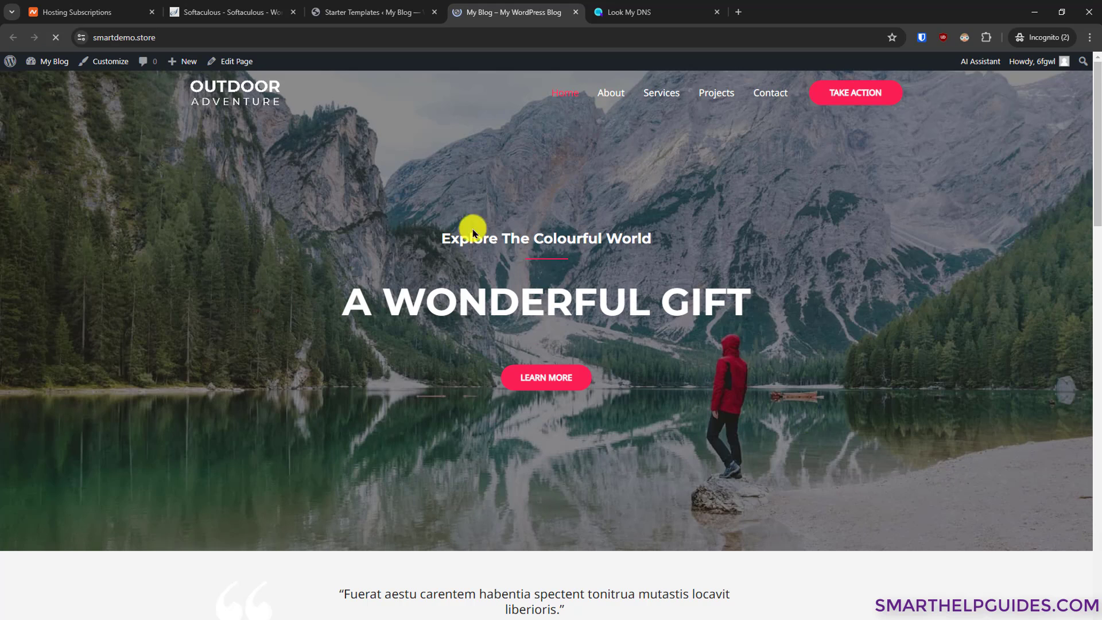
pyautogui.scroll(-3, 266, 295)
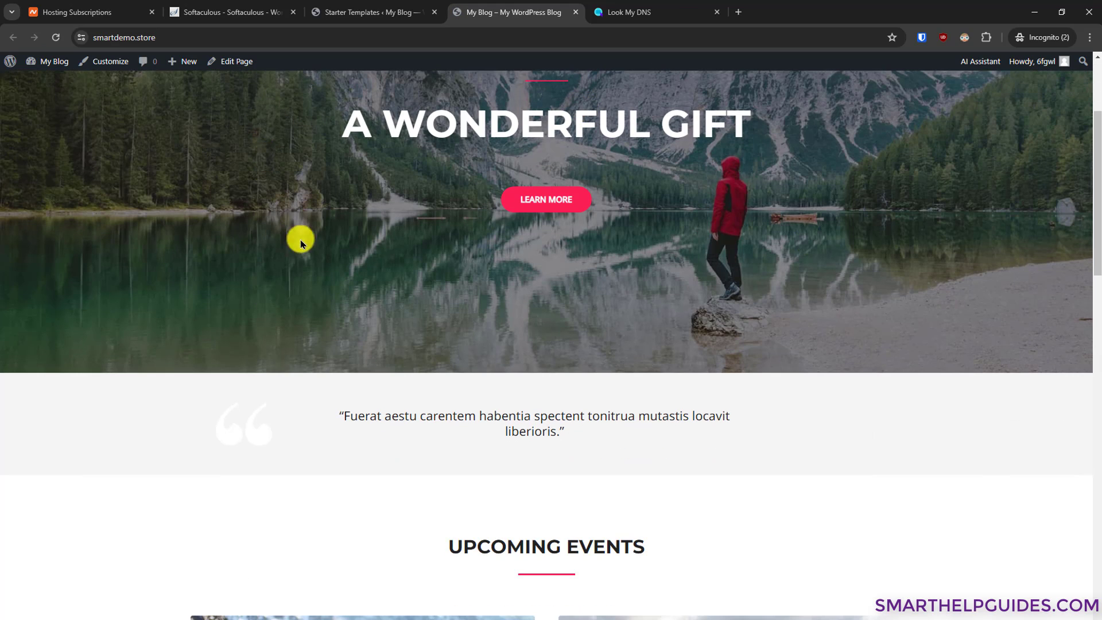
pyautogui.scroll(3, 304, 252)
pyautogui.scroll(-4, 575, 345)
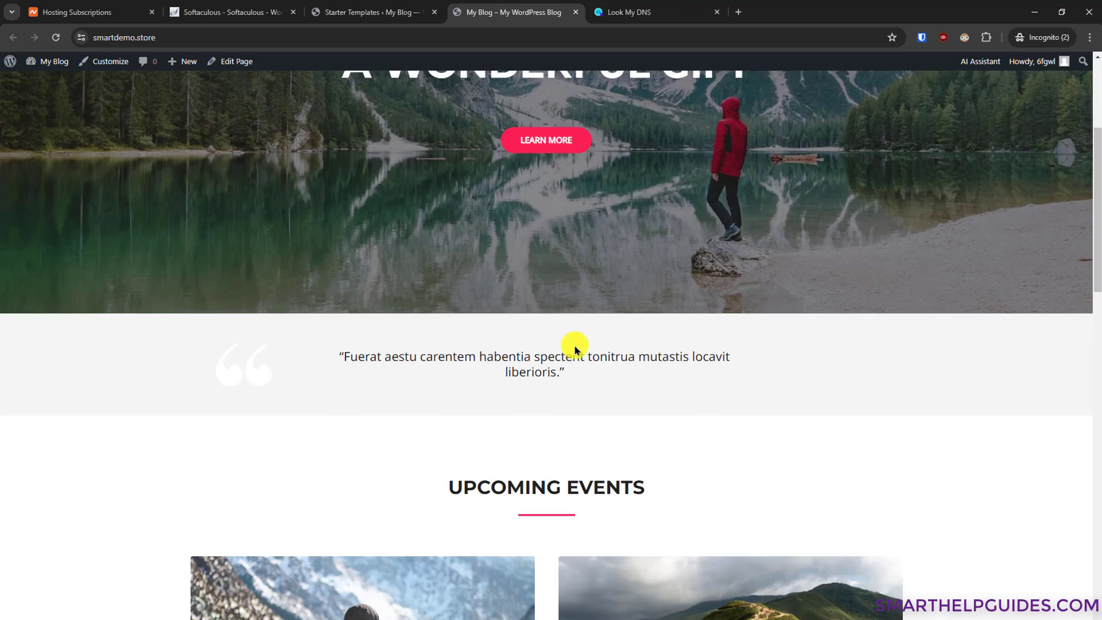
pyautogui.scroll(-15, 576, 349)
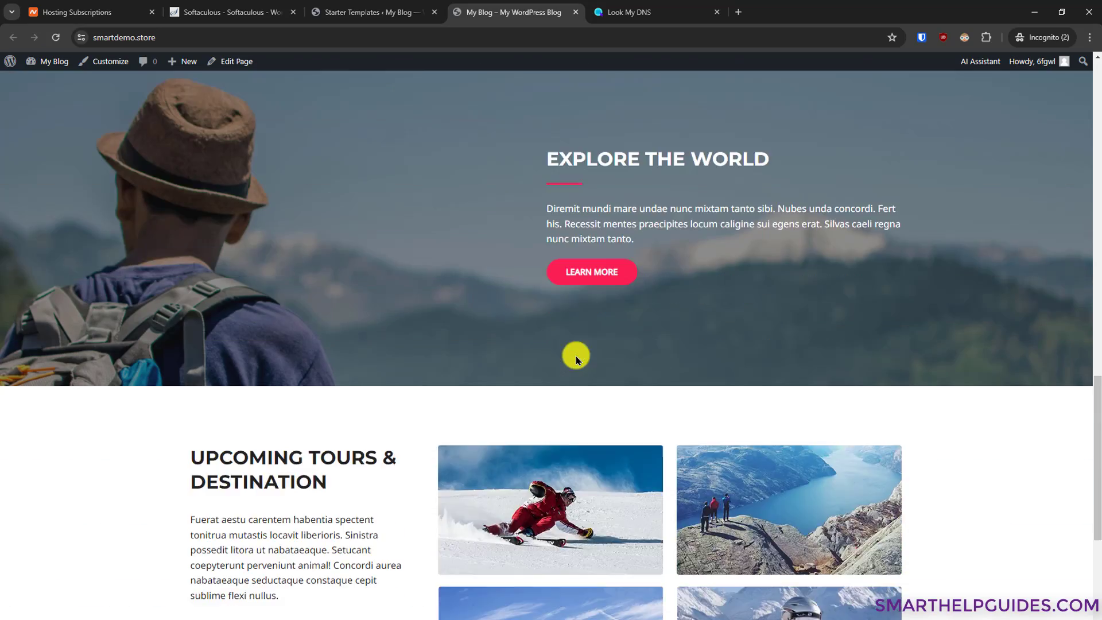
pyautogui.scroll(-5, 576, 359)
pyautogui.scroll(7, 574, 369)
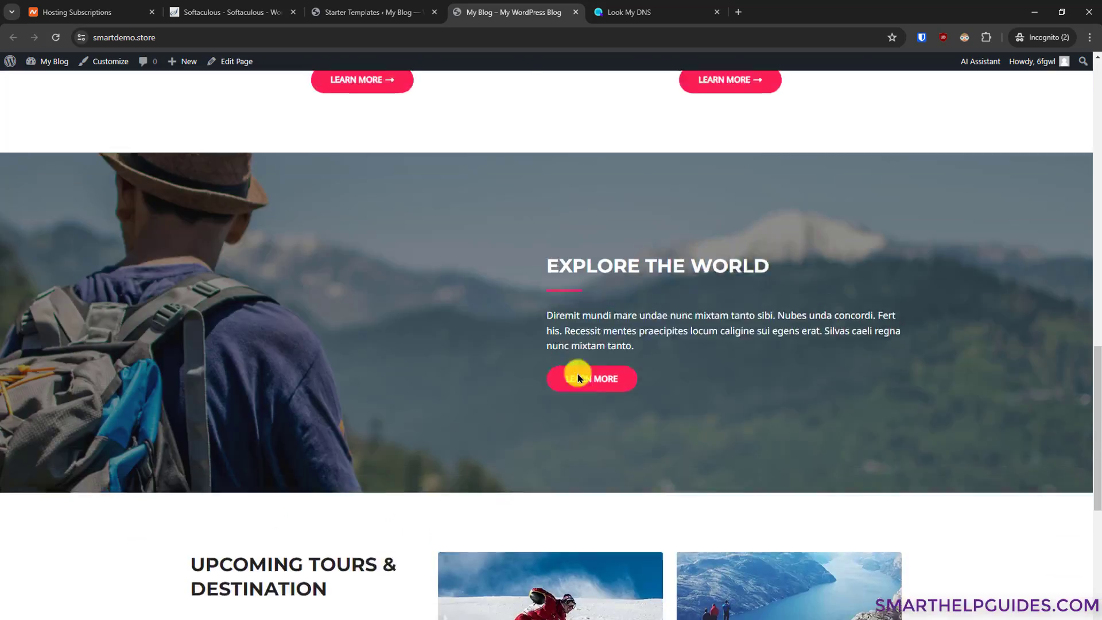
pyautogui.scroll(12, 575, 375)
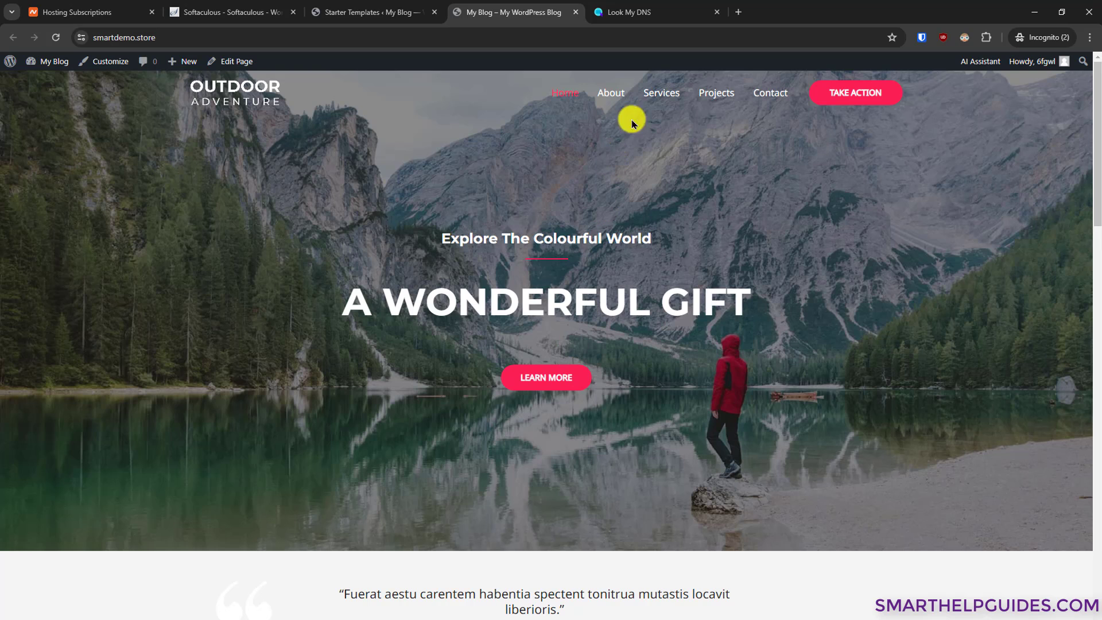
pyautogui.click(612, 93)
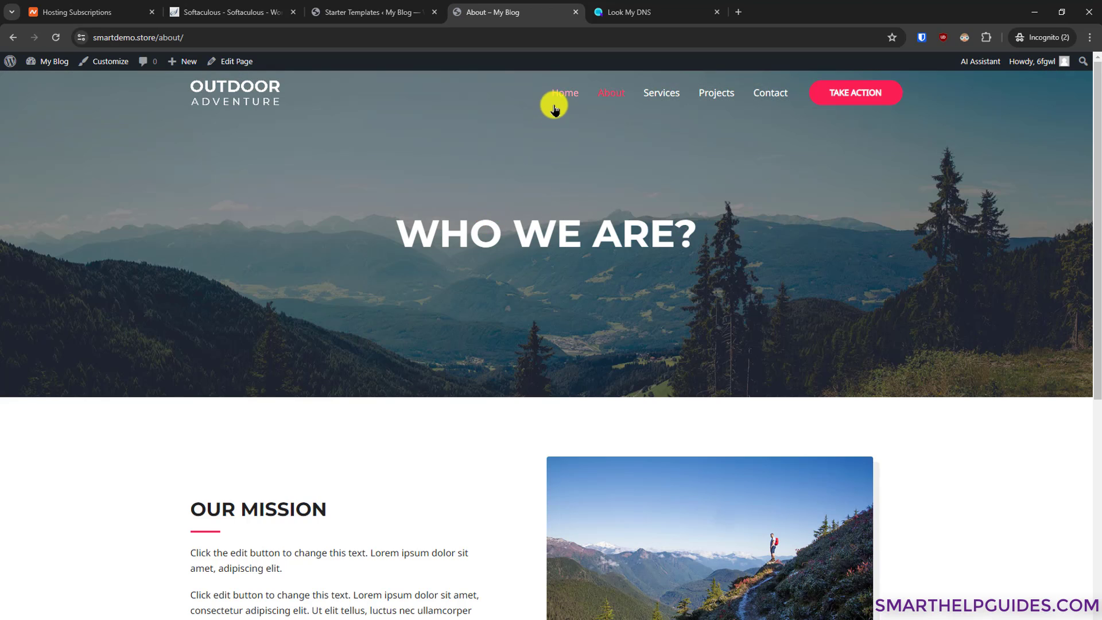
pyautogui.click(560, 97)
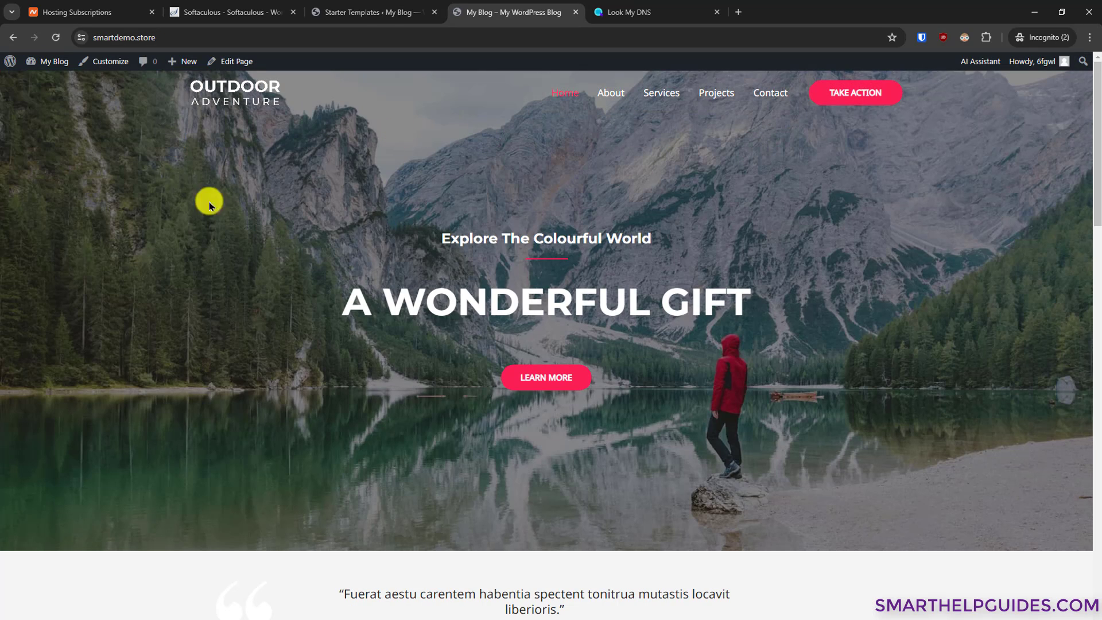
# Edit the Home page and replace the A WONDERFUL GIFT hero heading with REPLACE.
pyautogui.click(238, 62)
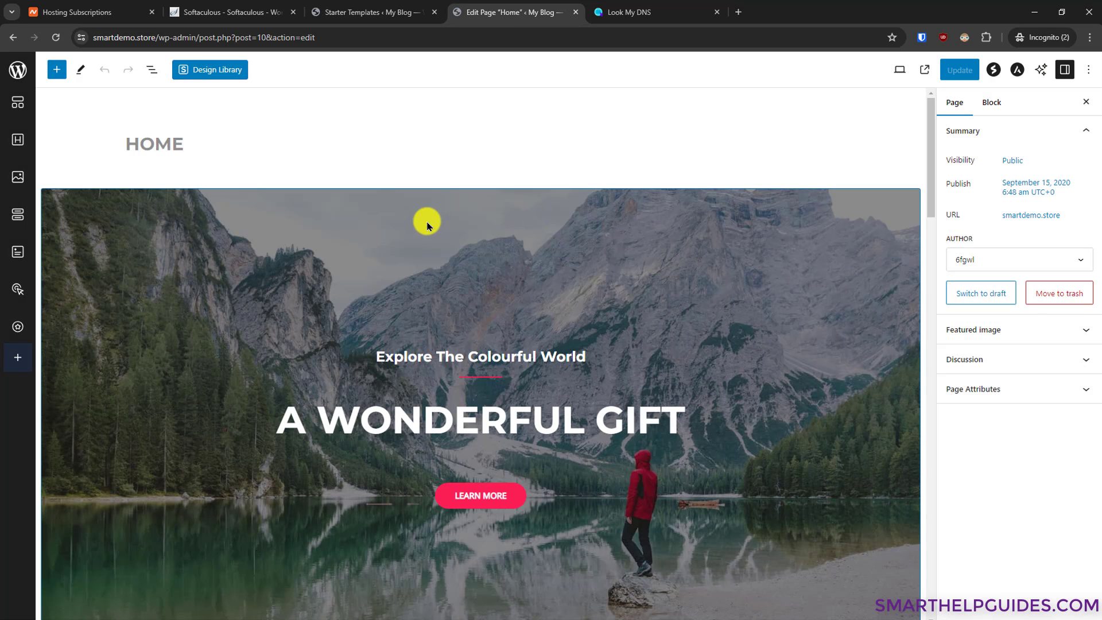
pyautogui.scroll(-1, 537, 290)
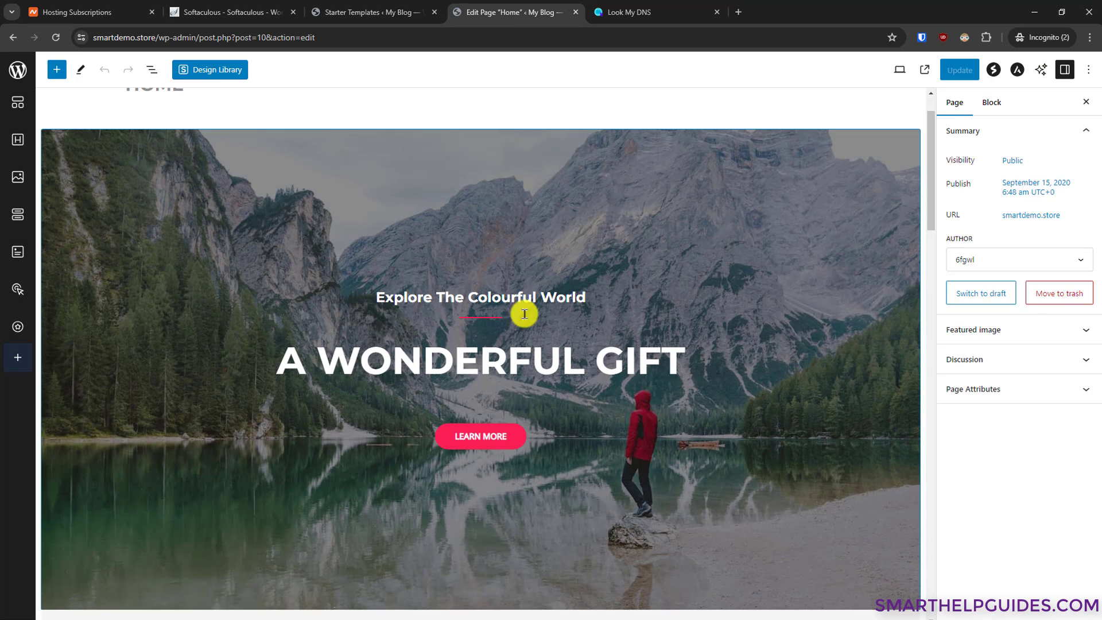
pyautogui.click(506, 361)
pyautogui.moveTo(672, 361); pyautogui.dragTo(288, 366)
pyautogui.press('BackSpace')
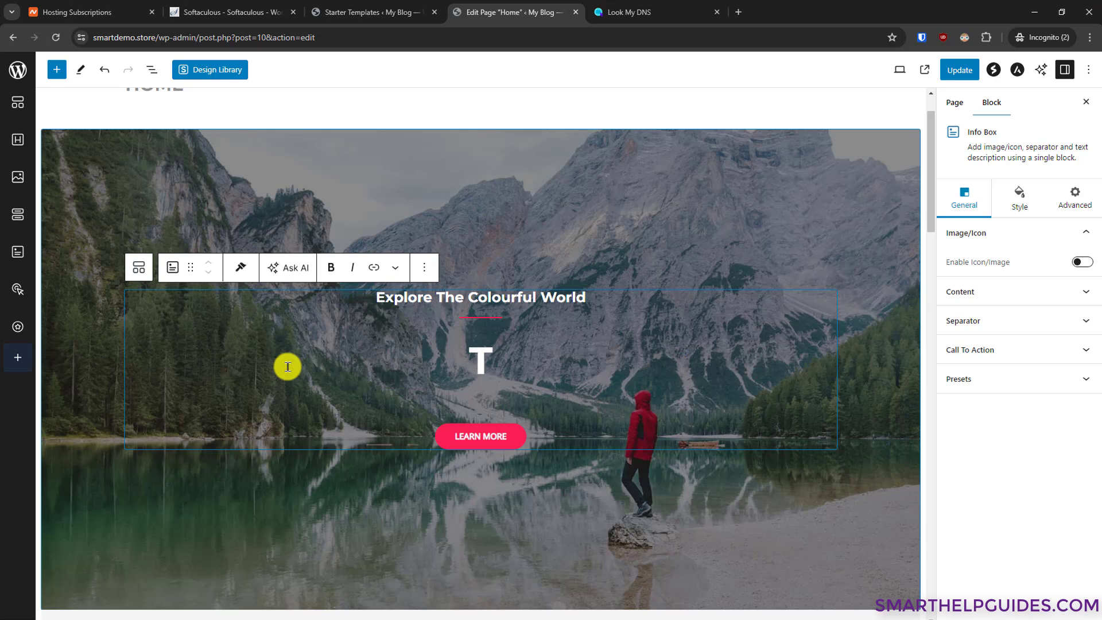
pyautogui.write('REPLACE')
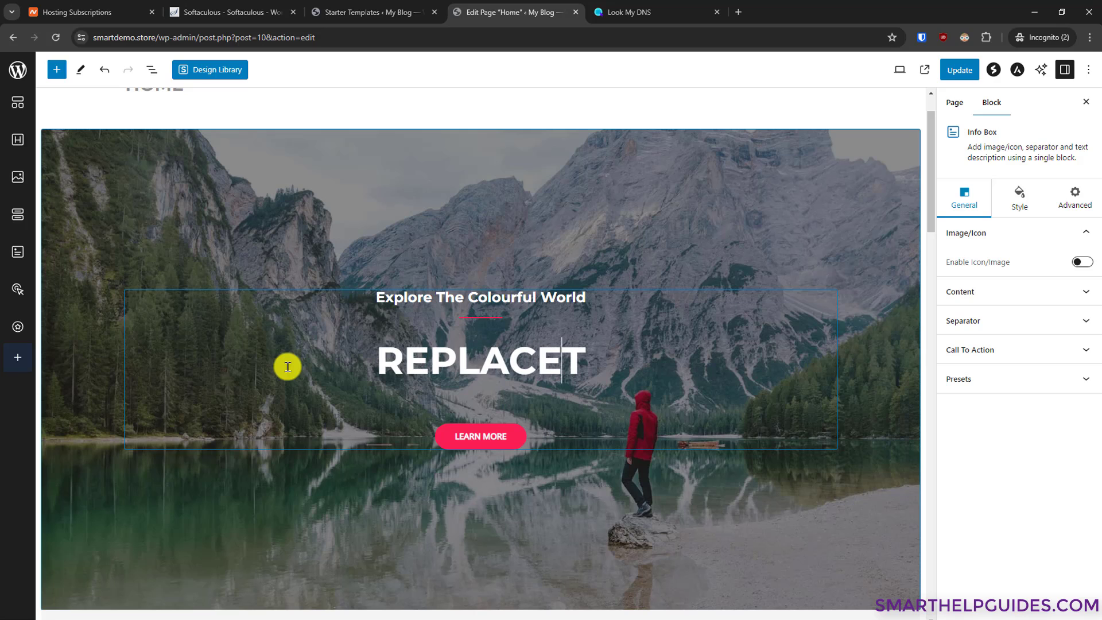
pyautogui.press('Delete')
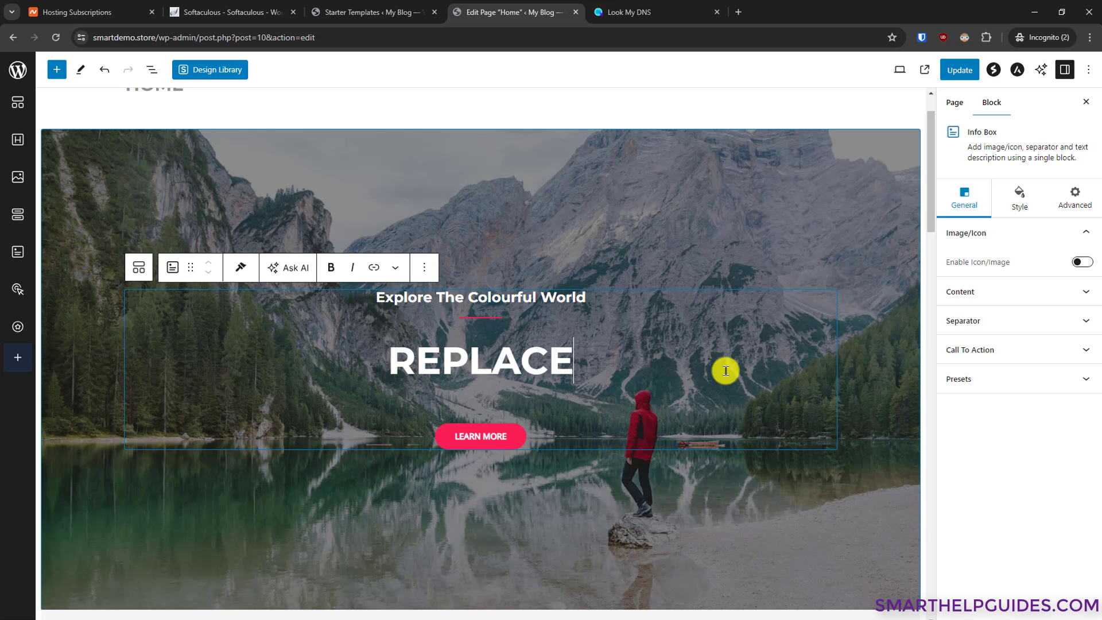
# Select the hero's surrounding container block and scroll to review the edited hero.
pyautogui.scroll(1, 525, 369)
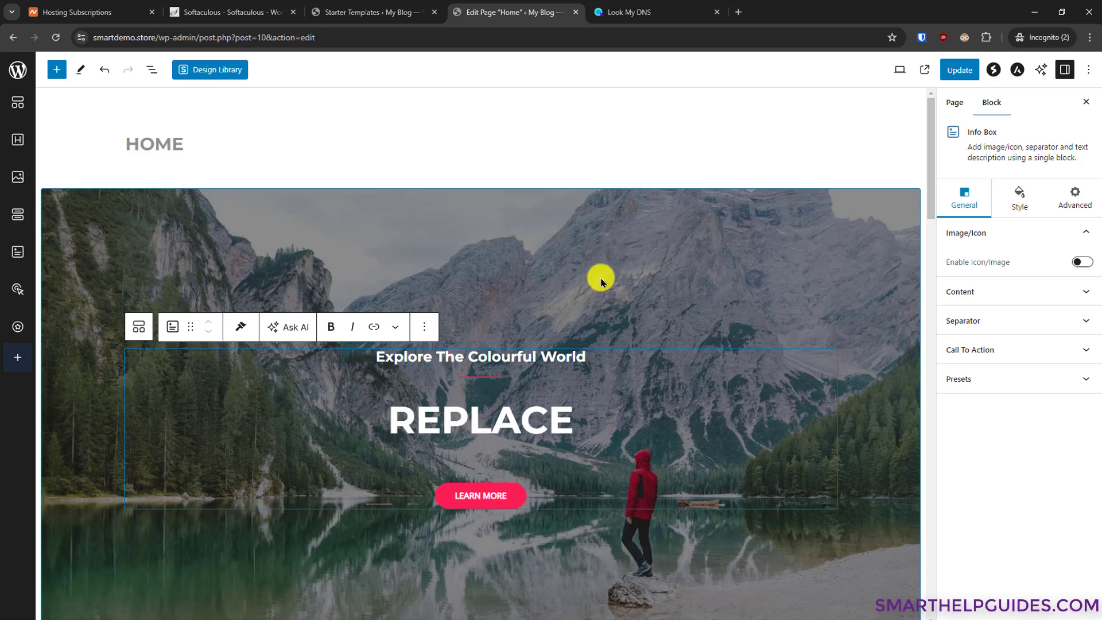
pyautogui.click(564, 258)
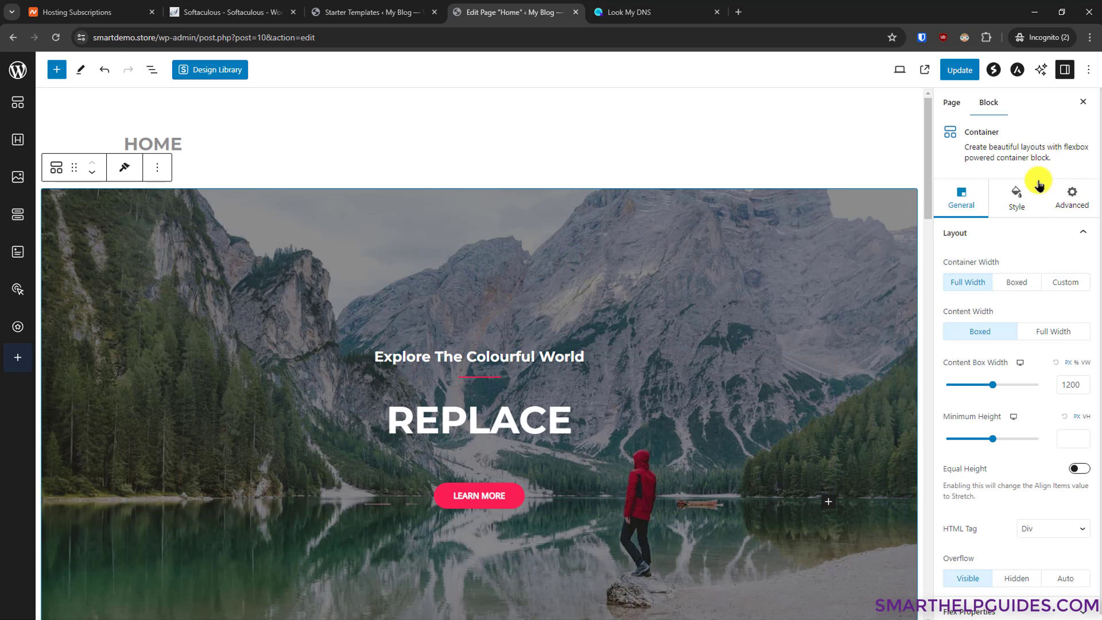
pyautogui.scroll(-1, 1038, 382)
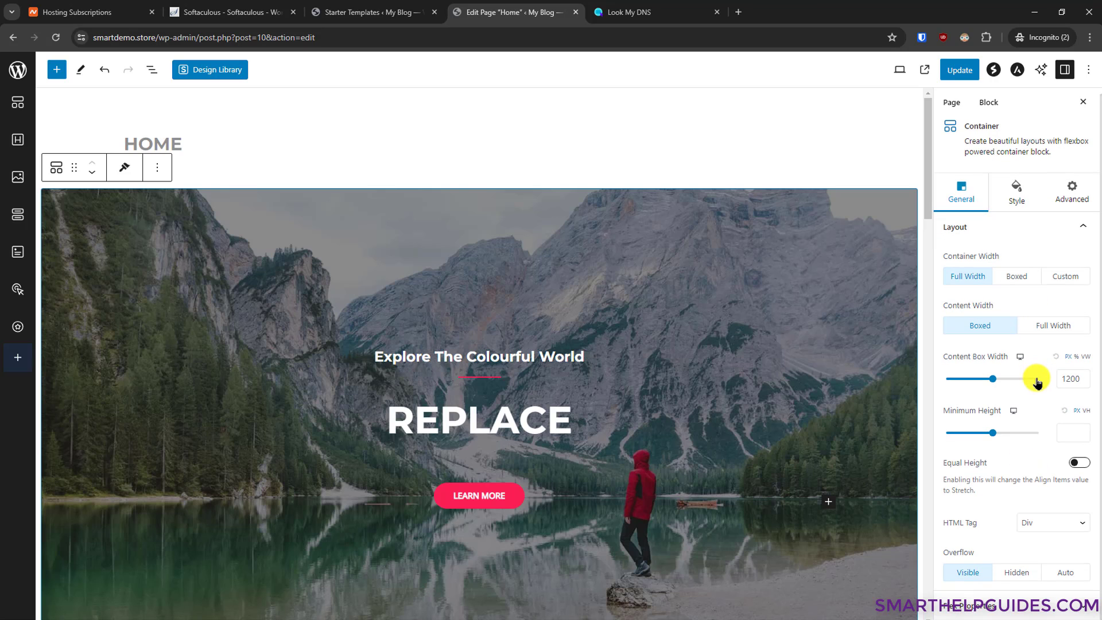
pyautogui.scroll(-4, 551, 419)
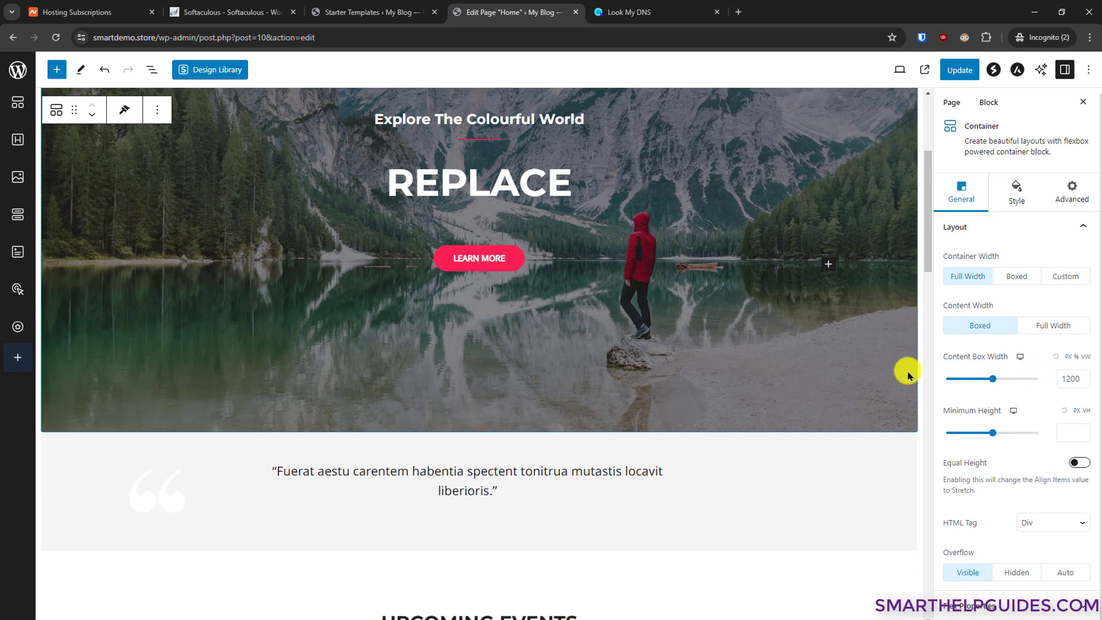
pyautogui.scroll(4, 482, 327)
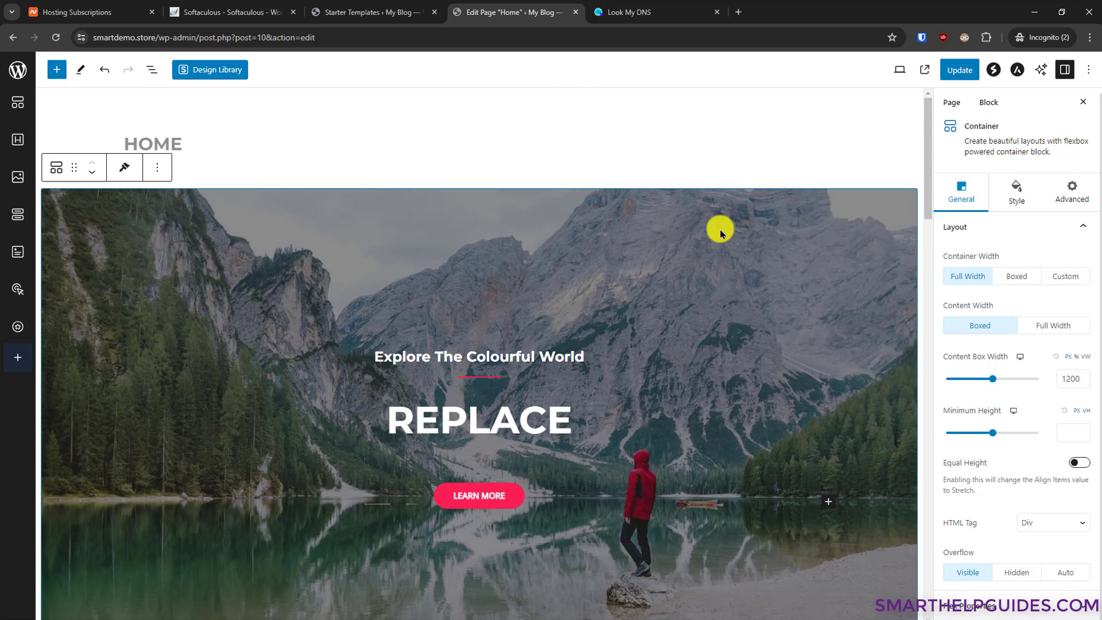